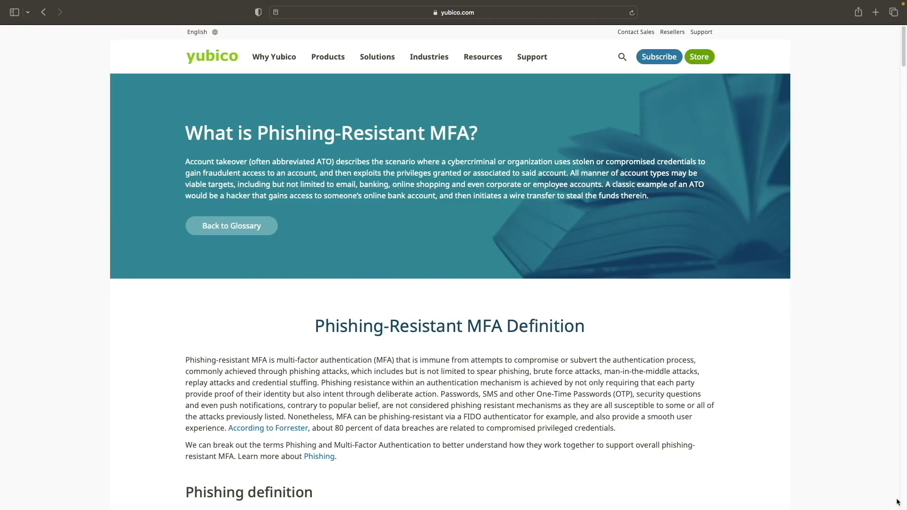
# Scroll the Phishing-Resistant MFA article down to the Phishing definition and Spear phishing vs phishing sections
pyautogui.scroll(-3, 898, 502)
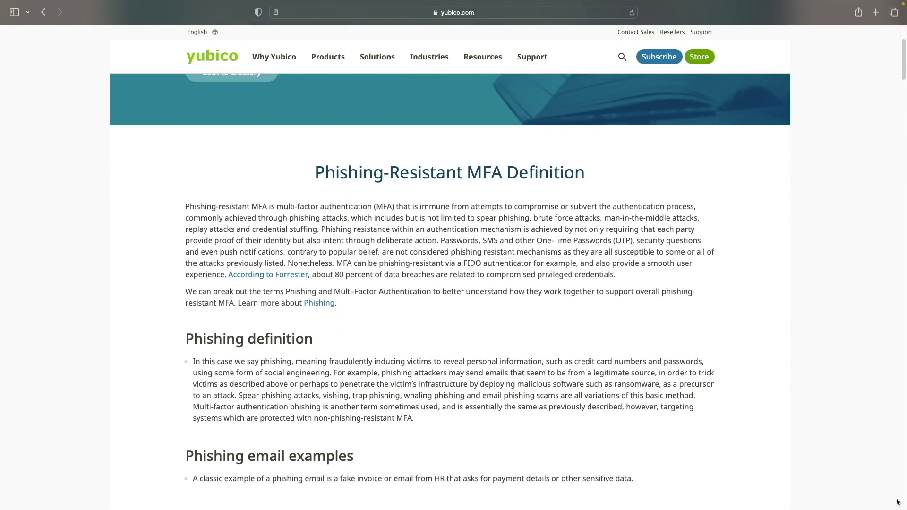
pyautogui.scroll(-2, 897, 502)
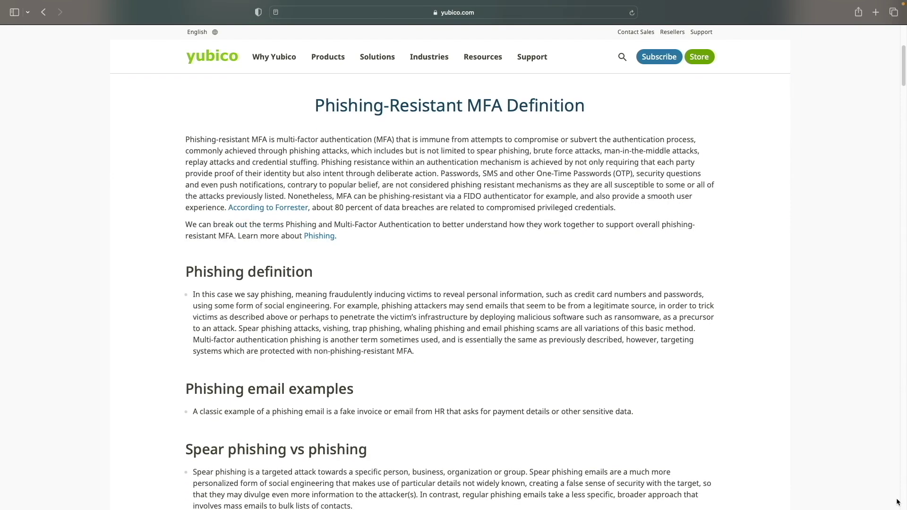
pyautogui.scroll(-3, 897, 501)
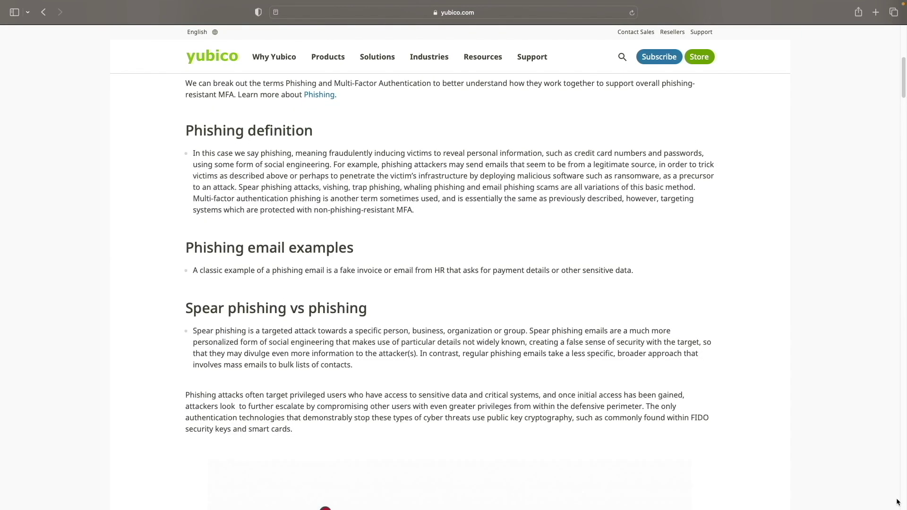
pyautogui.scroll(-1, 898, 502)
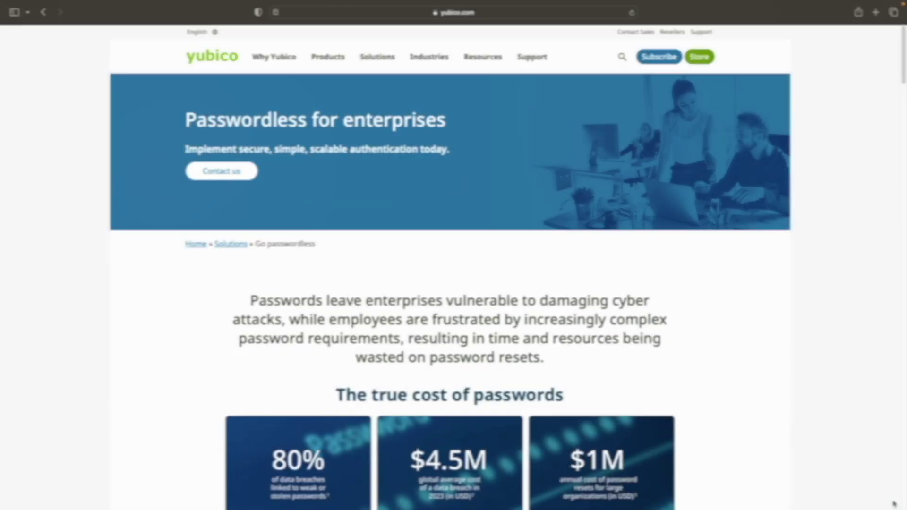
# Scroll the Passwordless for enterprises page down to the 'Why go passwordless?' section
pyautogui.scroll(-5, 894, 504)
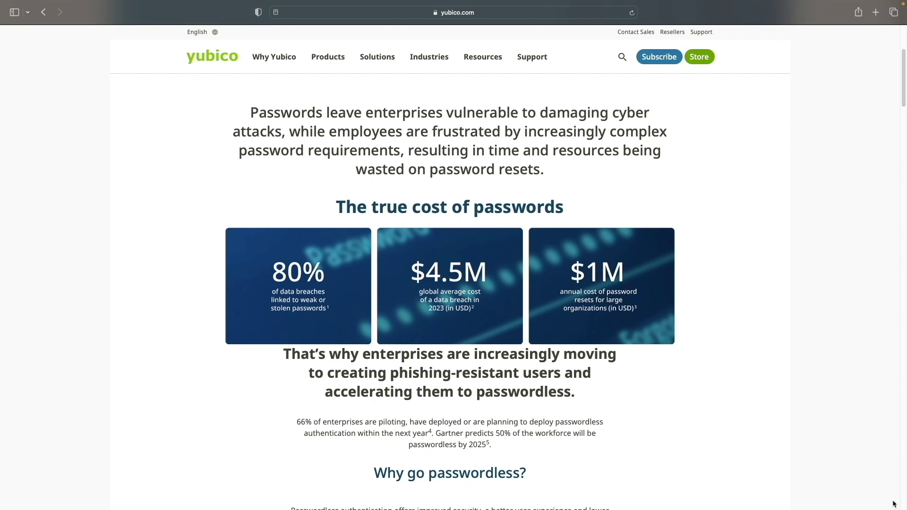
pyautogui.scroll(-10, 894, 504)
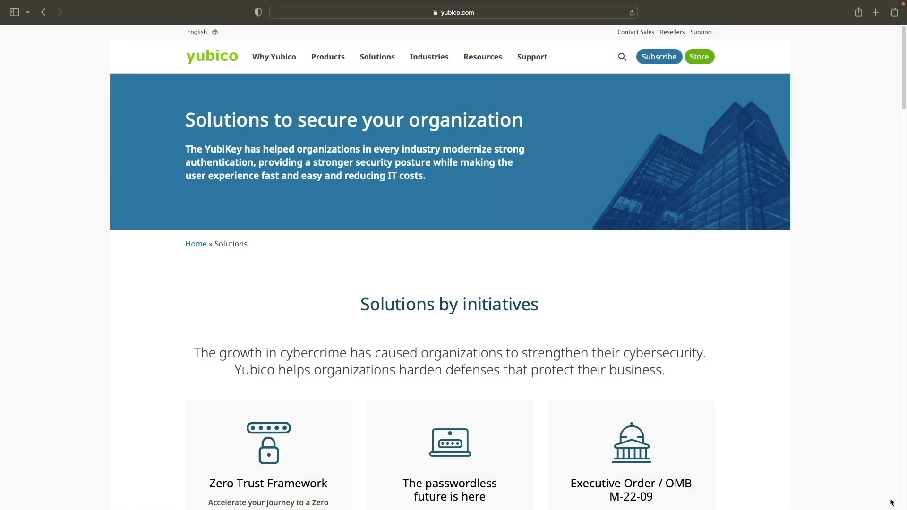
# Scroll through the Solutions by initiatives cards down to Supply chain
pyautogui.scroll(-4, 892, 502)
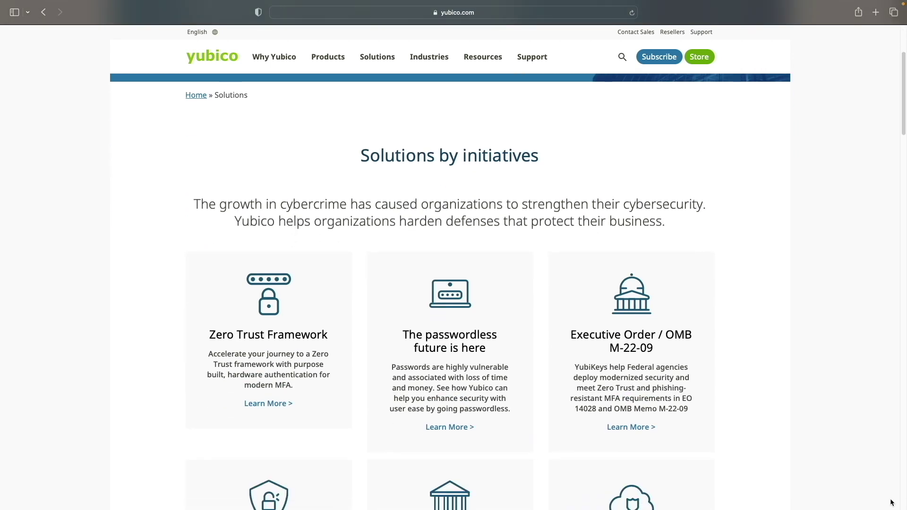
pyautogui.scroll(-1, 891, 502)
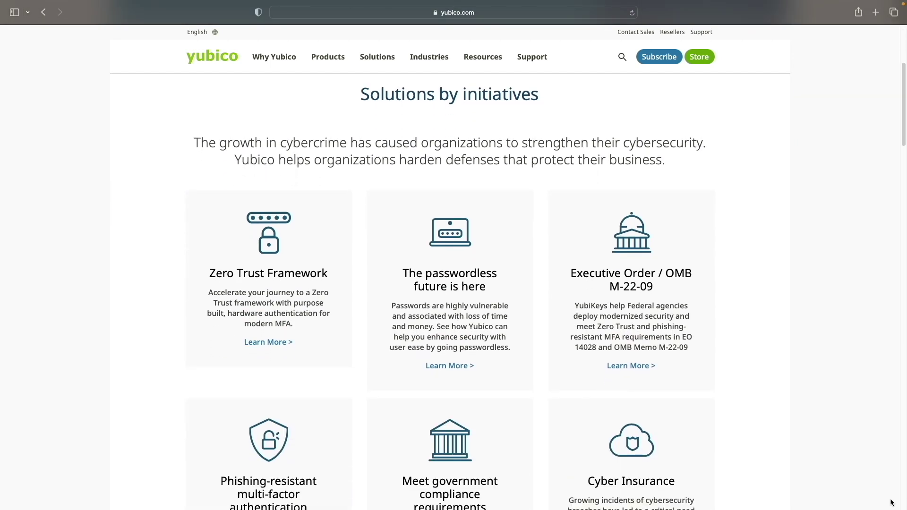
pyautogui.scroll(-6, 892, 502)
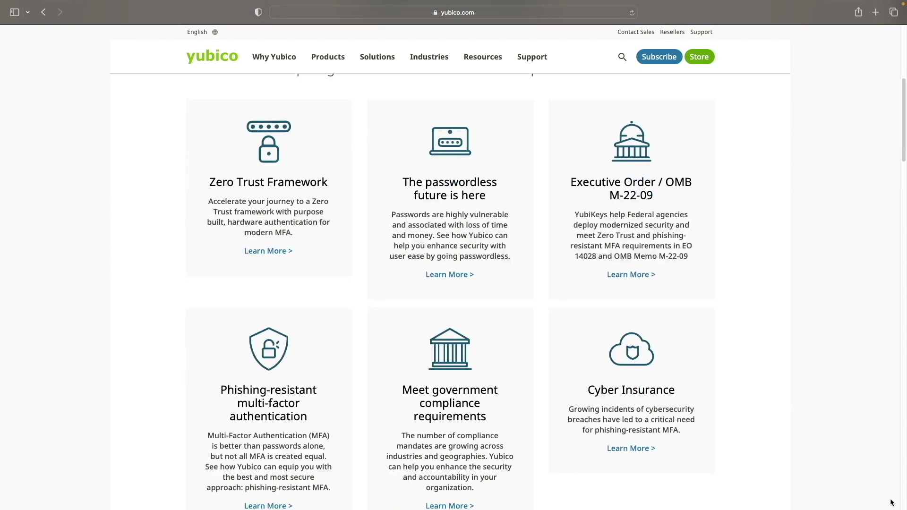
pyautogui.scroll(-1, 892, 502)
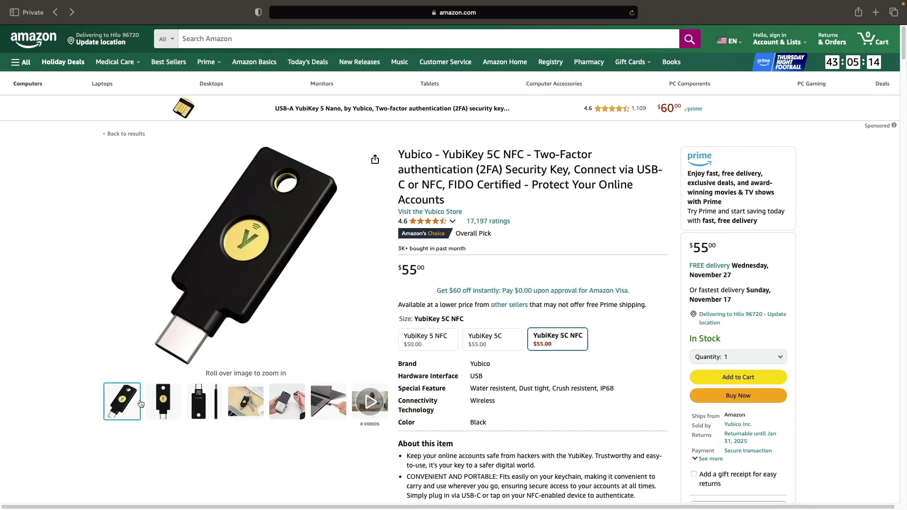
# Preview the YubiKey 5C NFC product photos, from the upright key to the keyring shot
pyautogui.moveTo(159, 402)
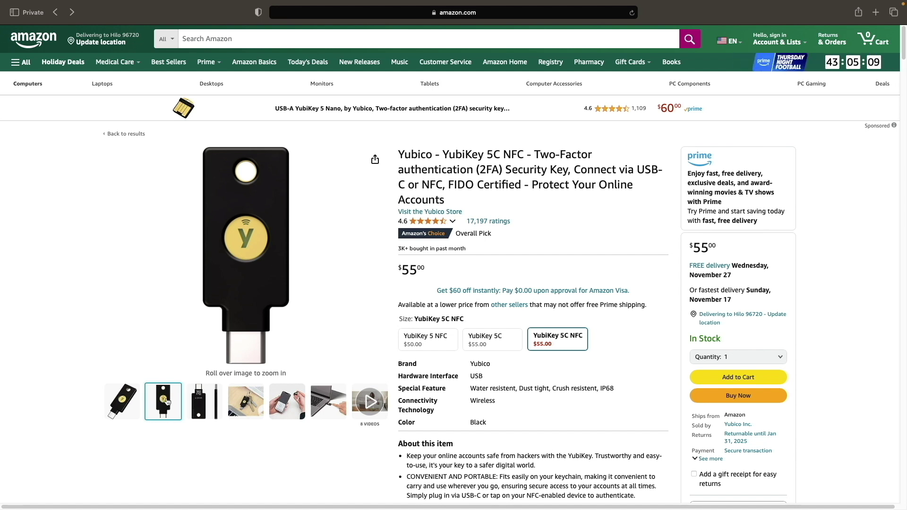
pyautogui.moveTo(198, 404)
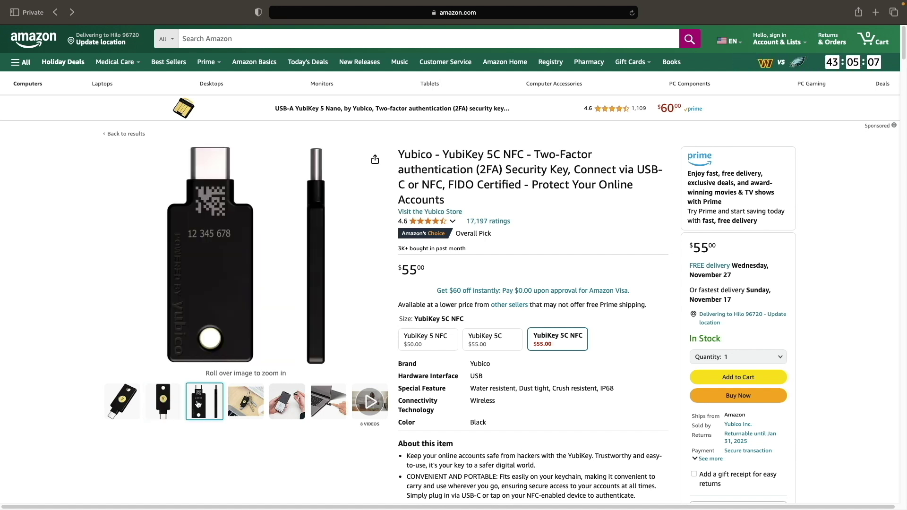
pyautogui.moveTo(244, 403)
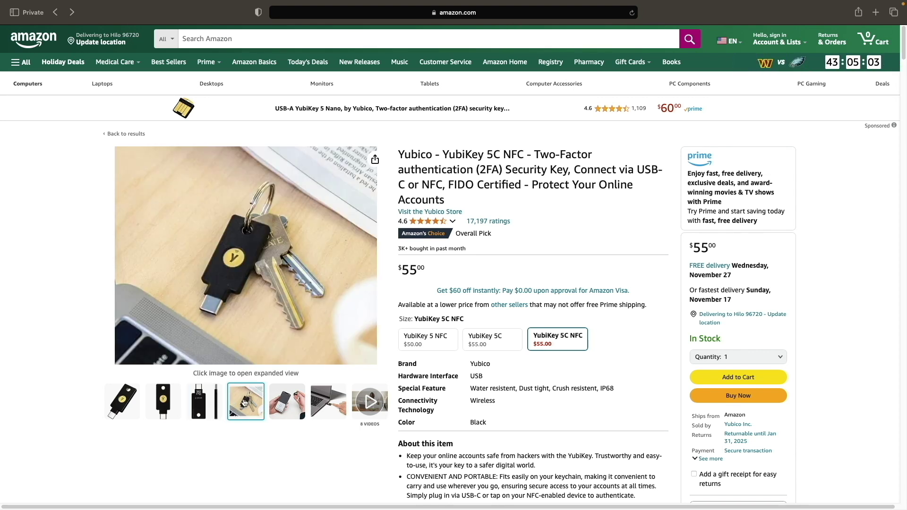
pyautogui.moveTo(288, 401)
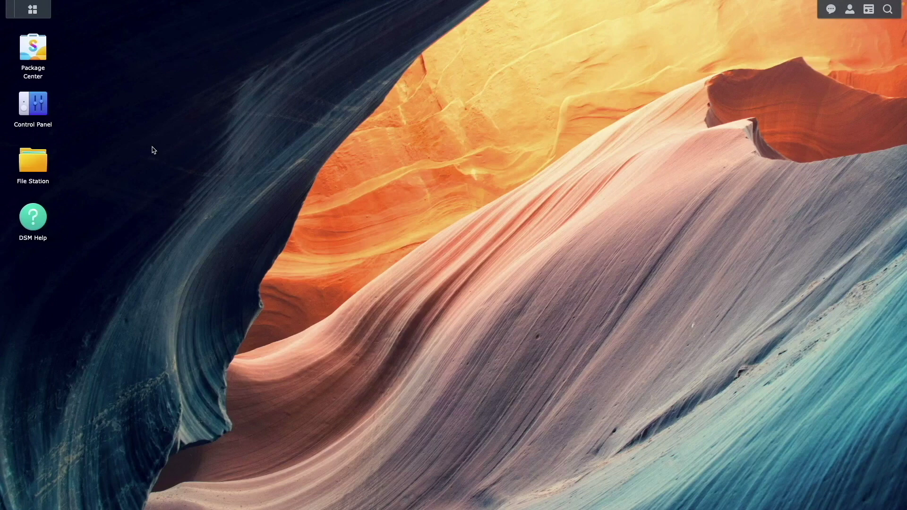
# Start a new DDNS entry under External Access with Synology as the provider
pyautogui.click(39, 113)
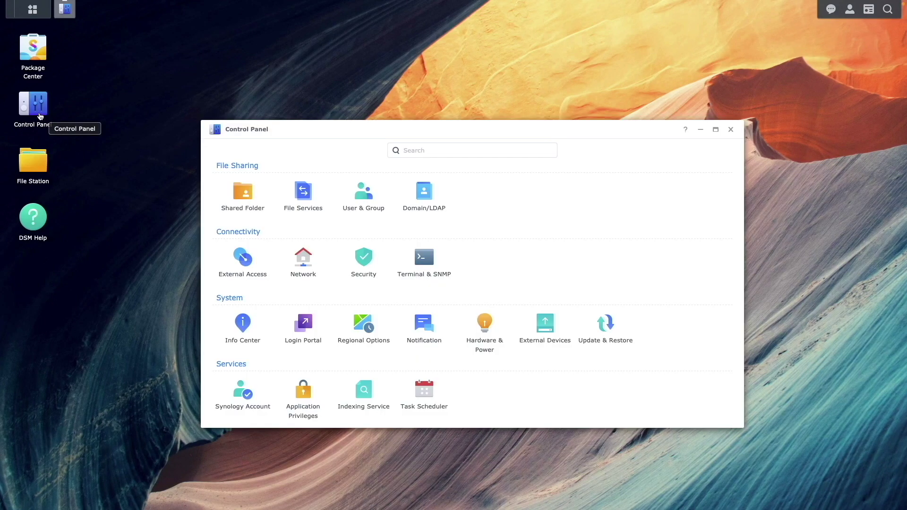
pyautogui.click(239, 258)
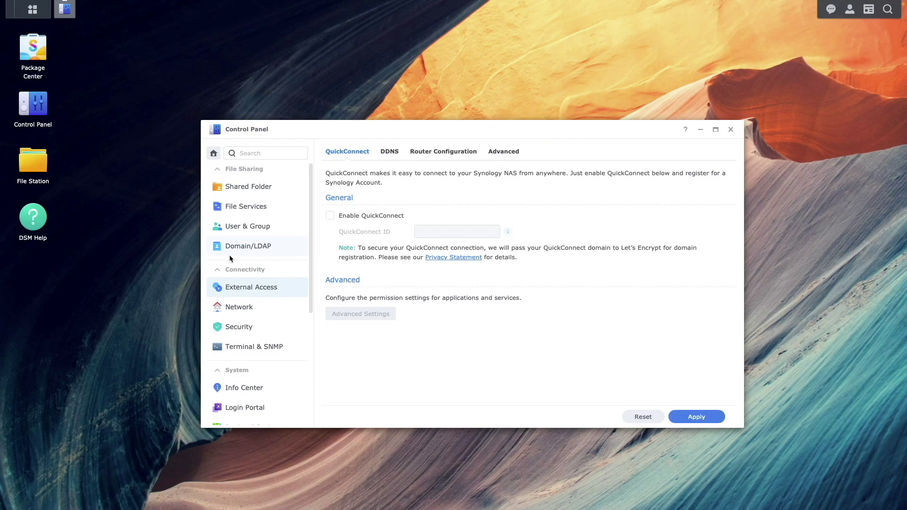
pyautogui.click(391, 151)
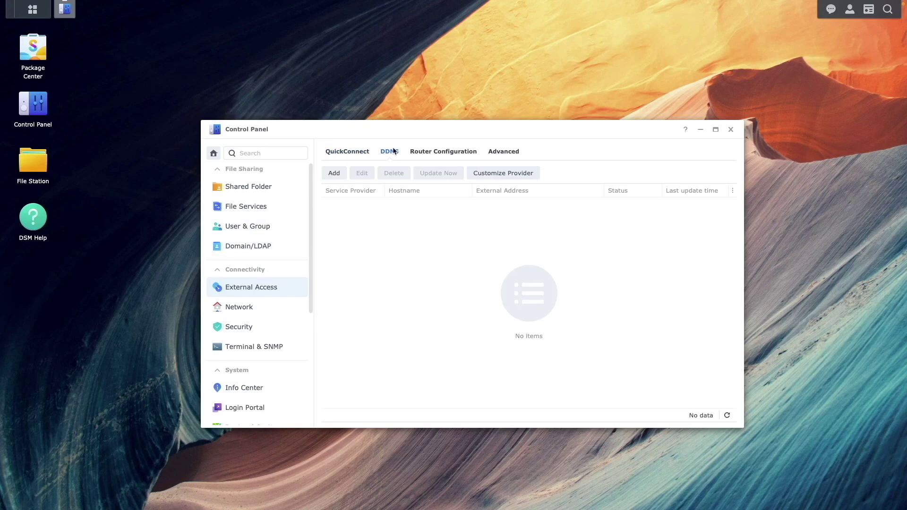
pyautogui.click(343, 172)
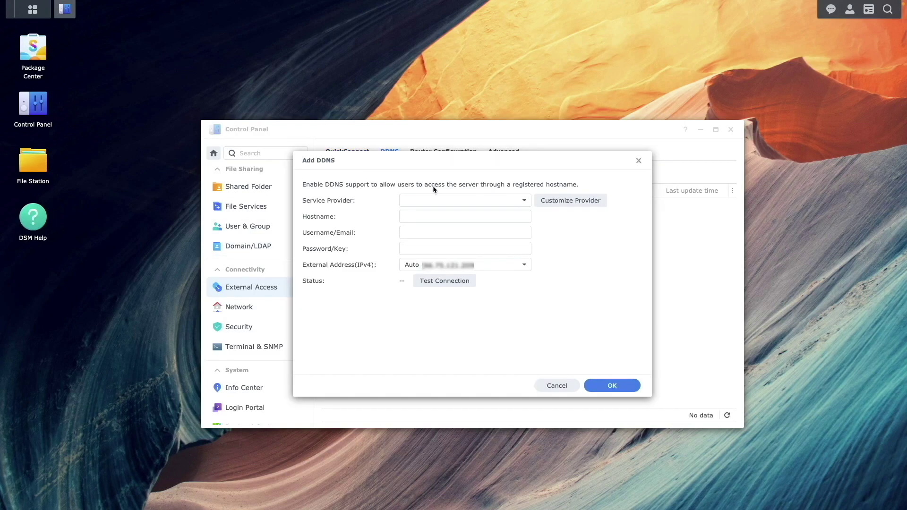
pyautogui.click(524, 200)
pyautogui.click(433, 217)
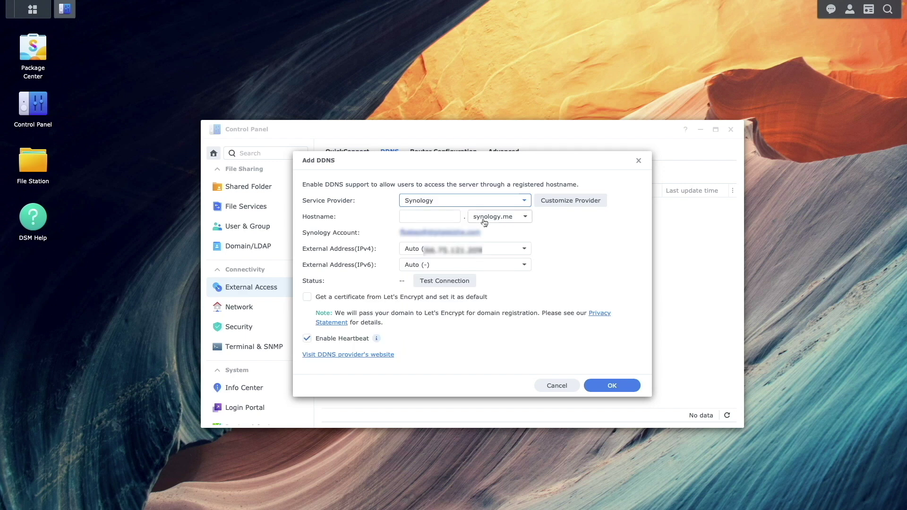
# Enter hostname dalohayubikey, test the connection, and save it with the default Let's Encrypt certificate
pyautogui.click(430, 216)
pyautogui.write('dalohayubikey')
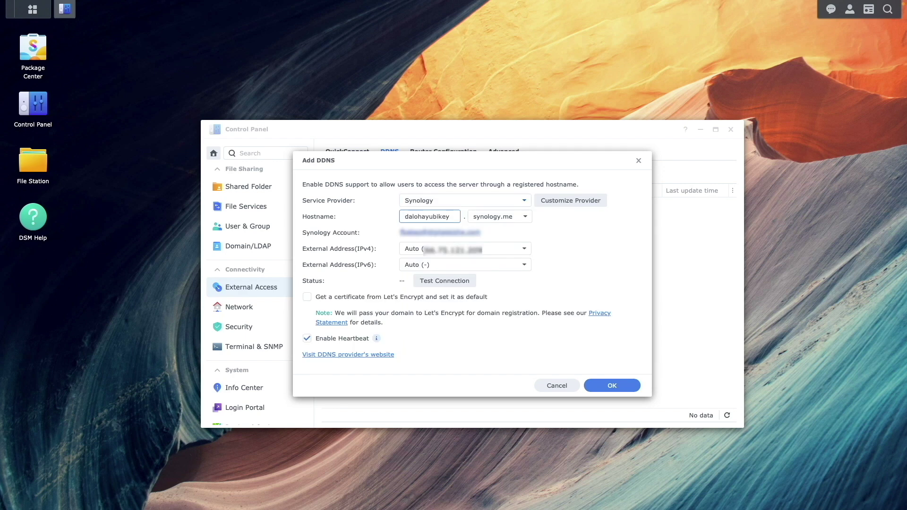
pyautogui.click(468, 280)
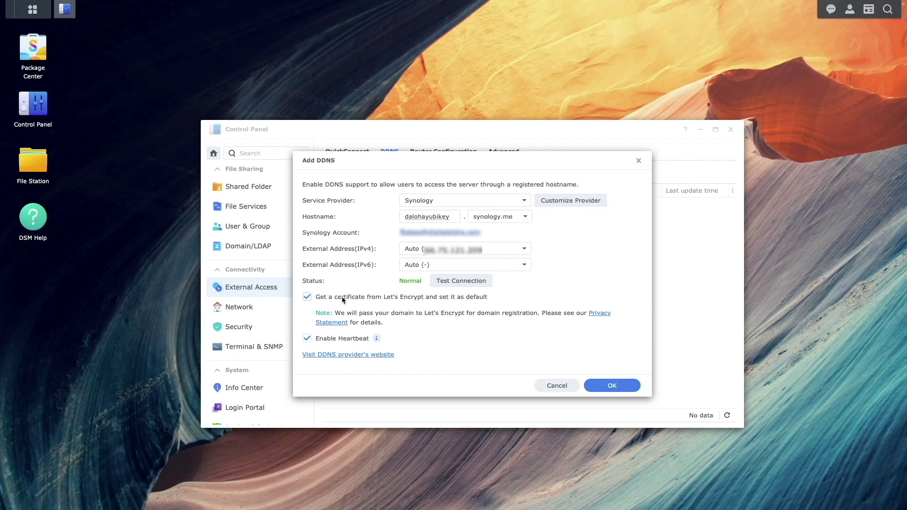
pyautogui.click(597, 389)
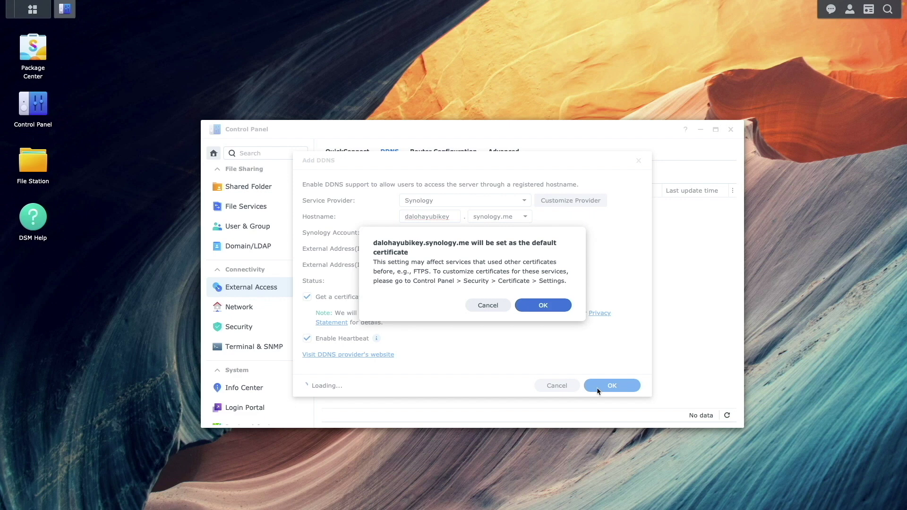
pyautogui.click(564, 307)
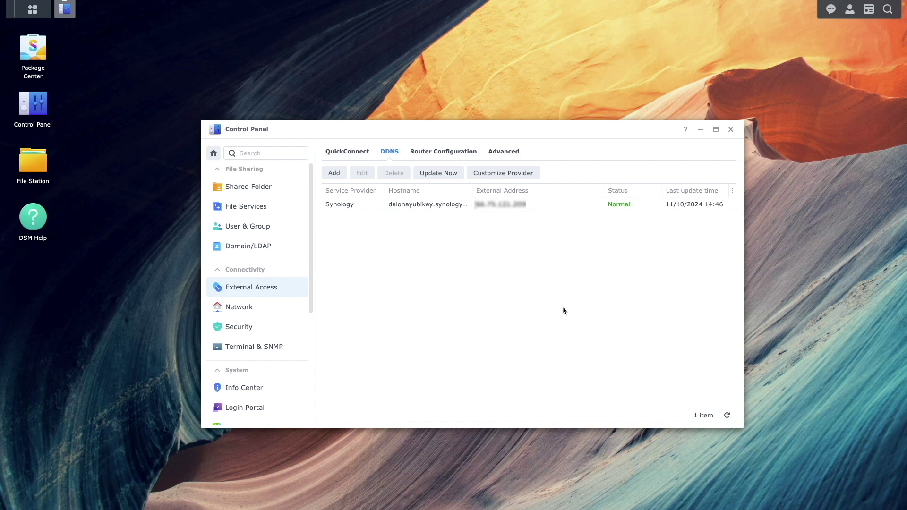
pyautogui.click(246, 409)
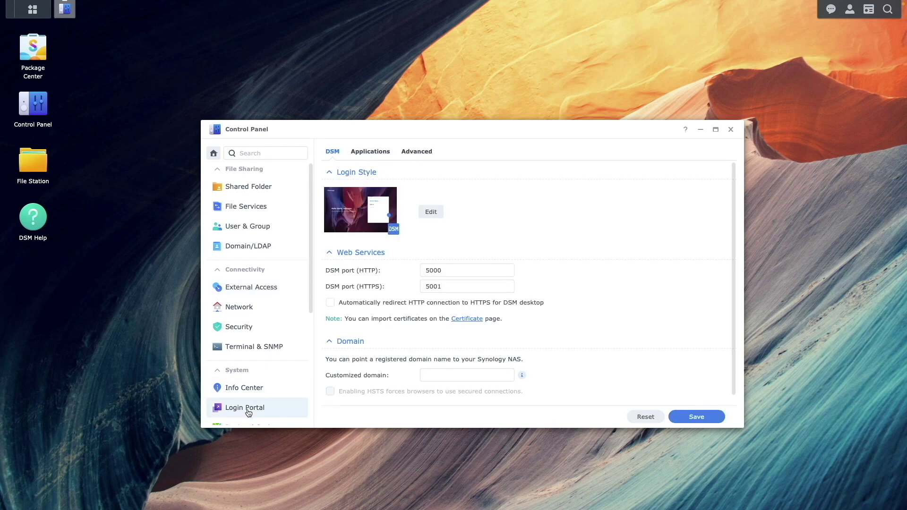
# Create a new reverse proxy rule named 'dalohayubikey'
pyautogui.click(427, 156)
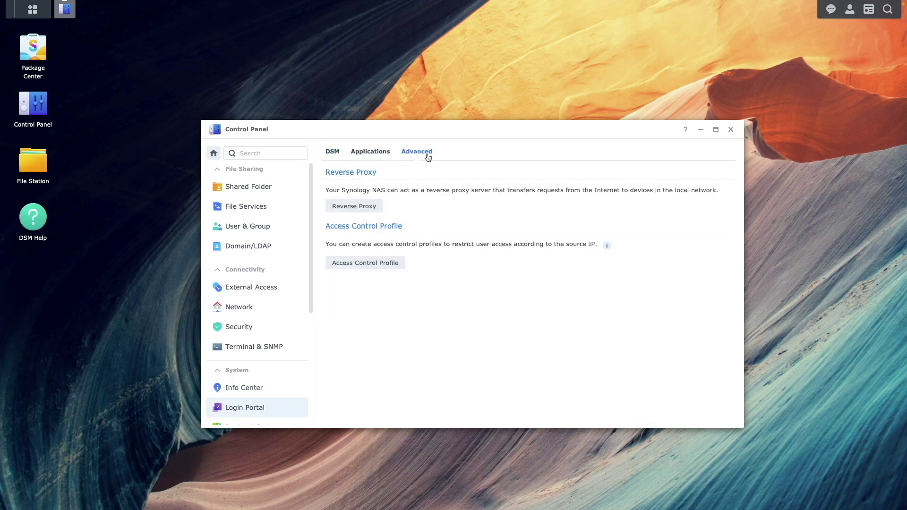
pyautogui.click(378, 205)
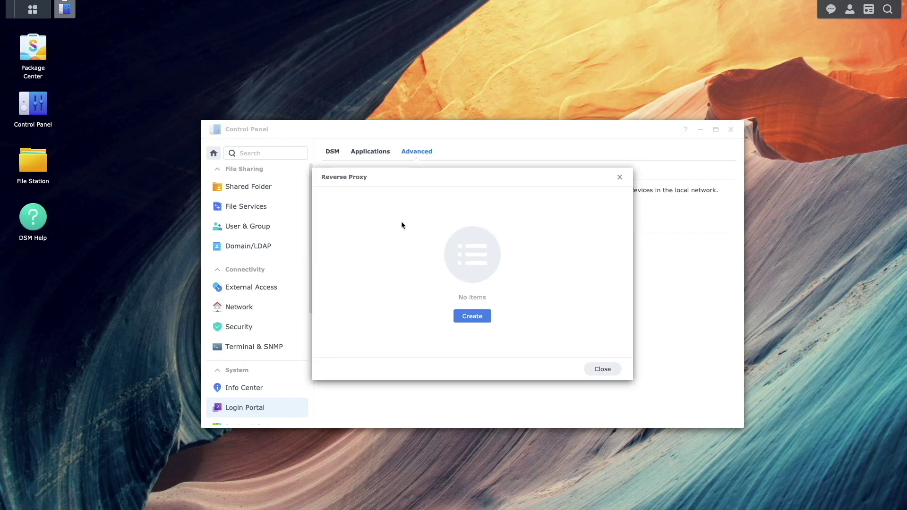
pyautogui.click(479, 316)
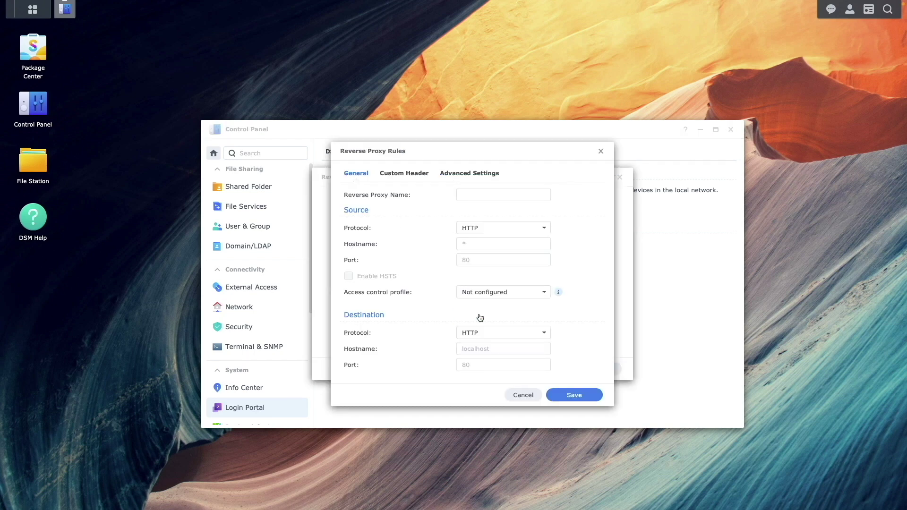
pyautogui.click(464, 196)
pyautogui.write('dalohayubikey')
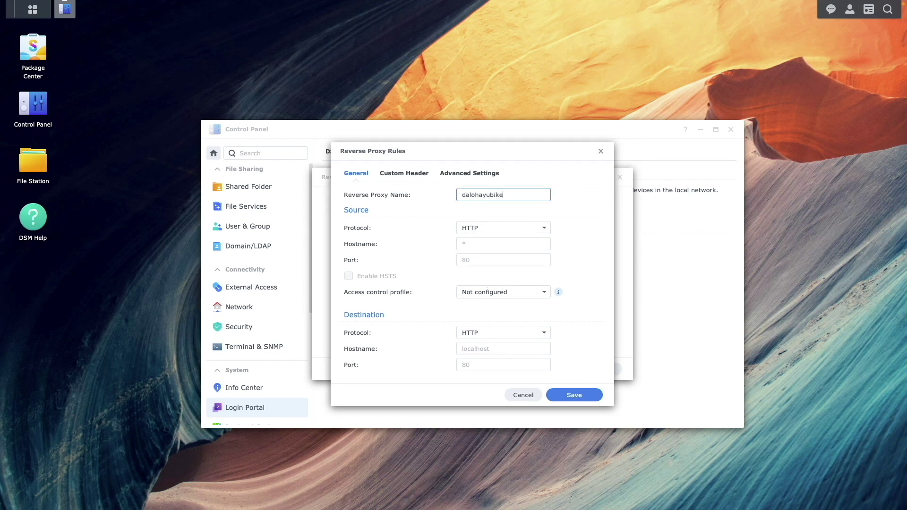
pyautogui.click(544, 229)
pyautogui.click(512, 262)
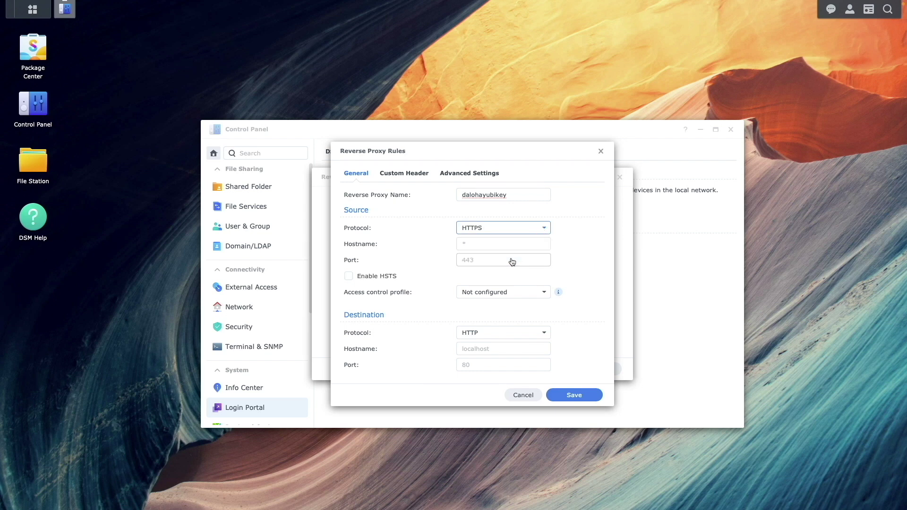
pyautogui.click(497, 243)
pyautogui.write('d')
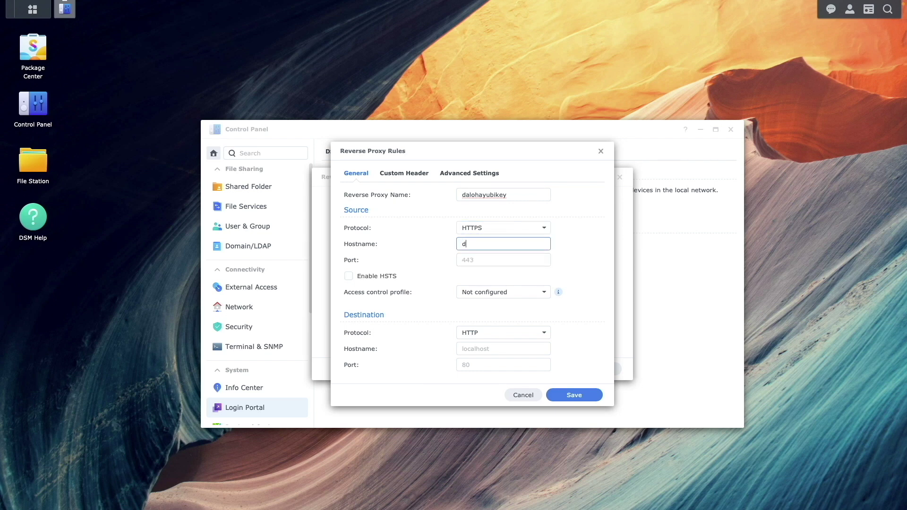
pyautogui.write('alohayubikey.synology.me')
pyautogui.press('Tab')
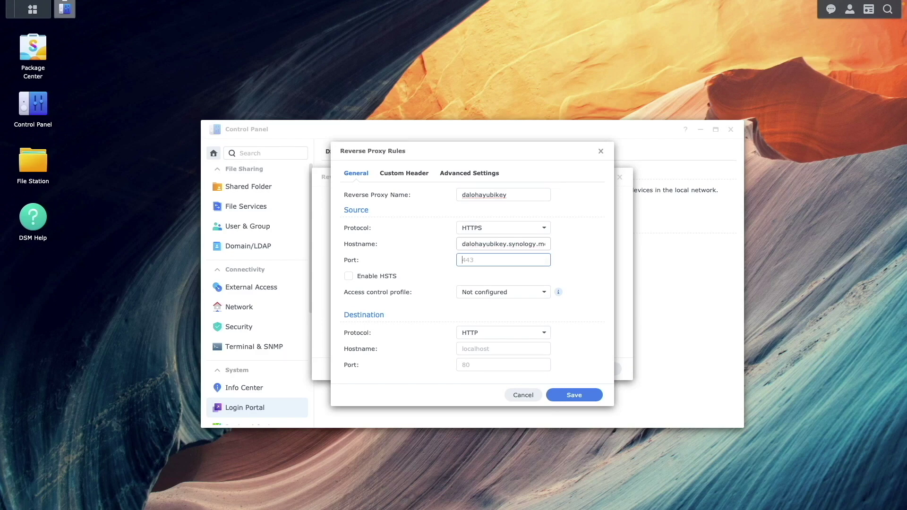
pyautogui.write('443')
# Point the rule's destination to localhost port 5000 and save it
pyautogui.click(504, 348)
pyautogui.write('localhost')
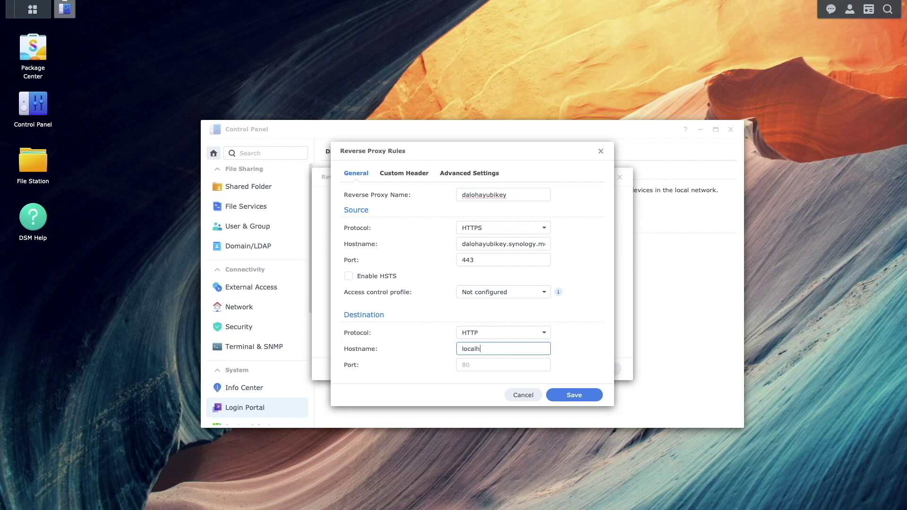
pyautogui.click(503, 365)
pyautogui.write('5000')
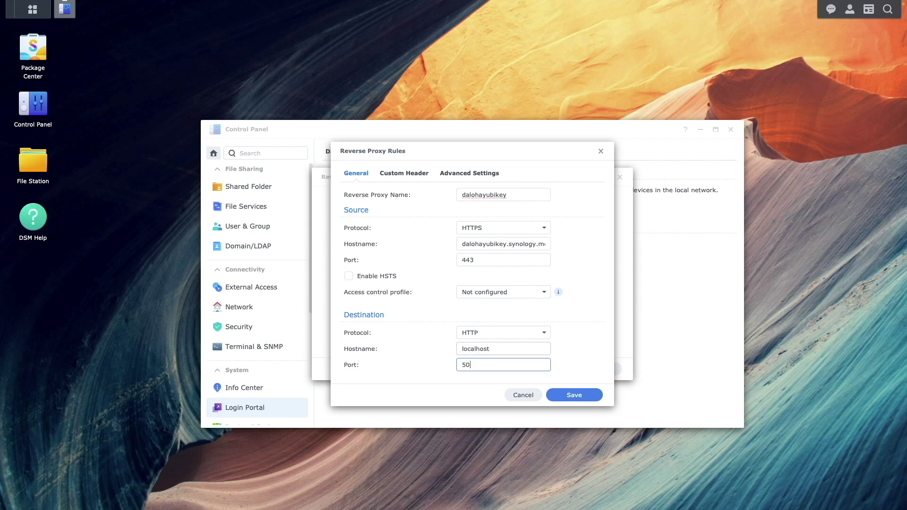
pyautogui.click(581, 395)
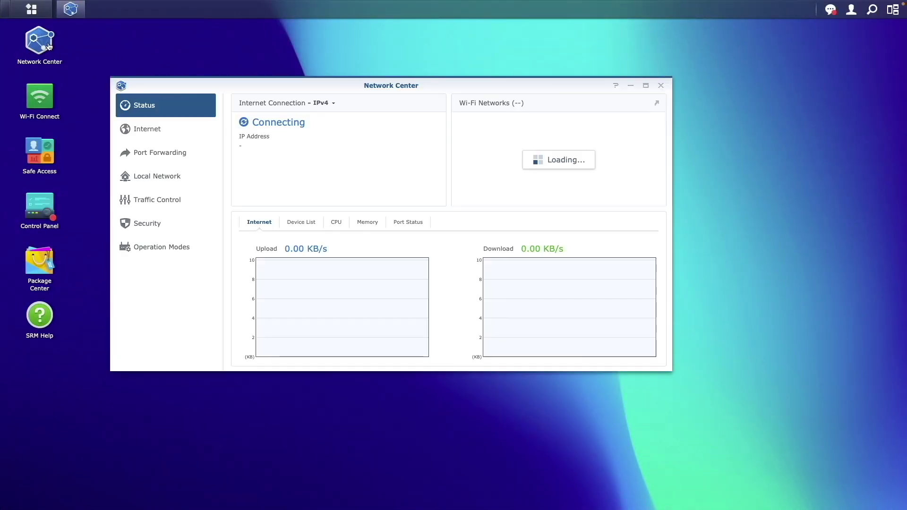
# Check SRM's port 443 forwarding to 10.0.4.96 and its firewall rules, then close the reverse proxy list
pyautogui.click(189, 156)
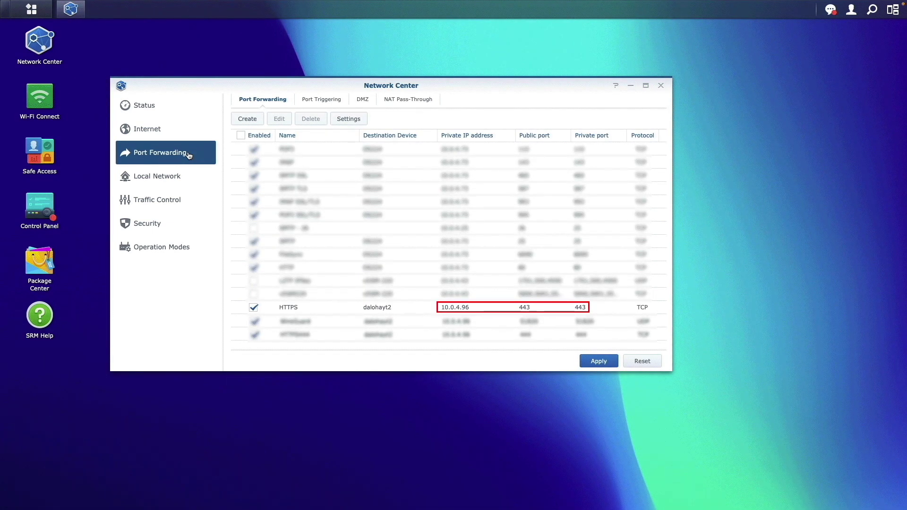
pyautogui.click(166, 226)
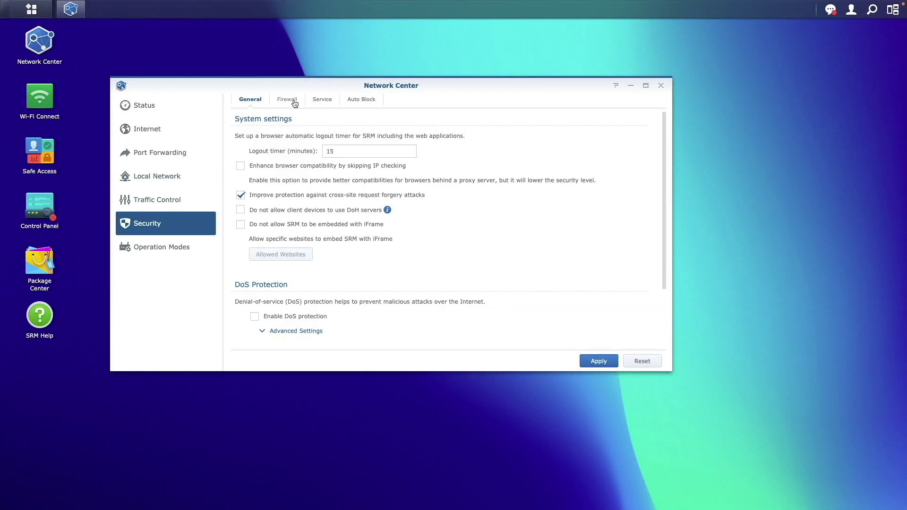
pyautogui.click(293, 101)
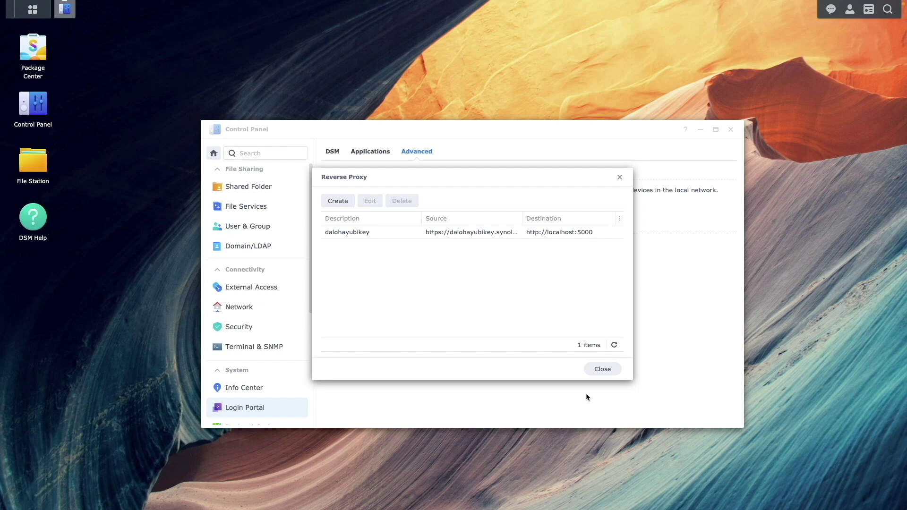
pyautogui.click(602, 370)
pyautogui.click(731, 129)
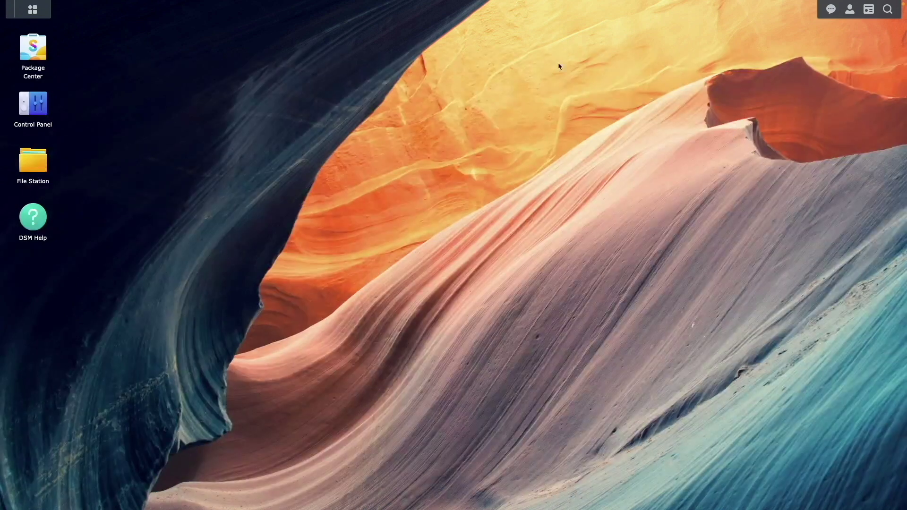
pyautogui.press('super+l')
pyautogui.write('https://daloha')
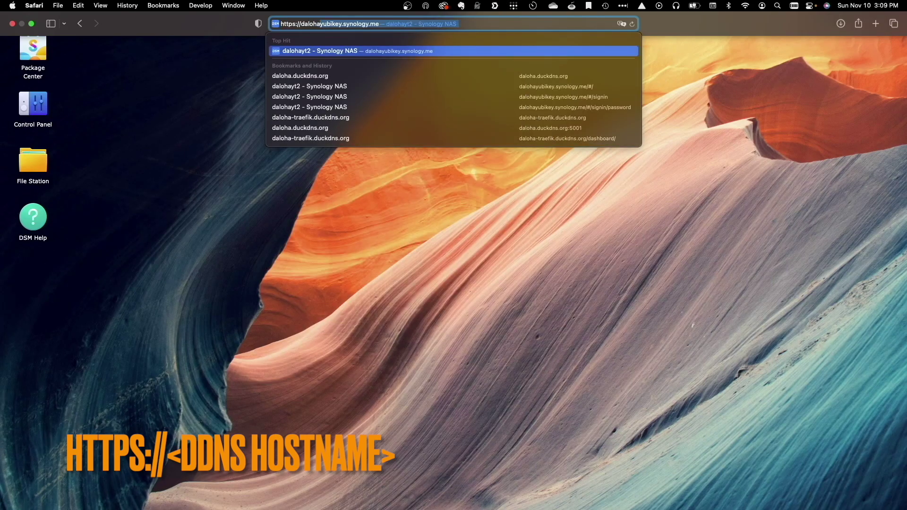
pyautogui.press('Return')
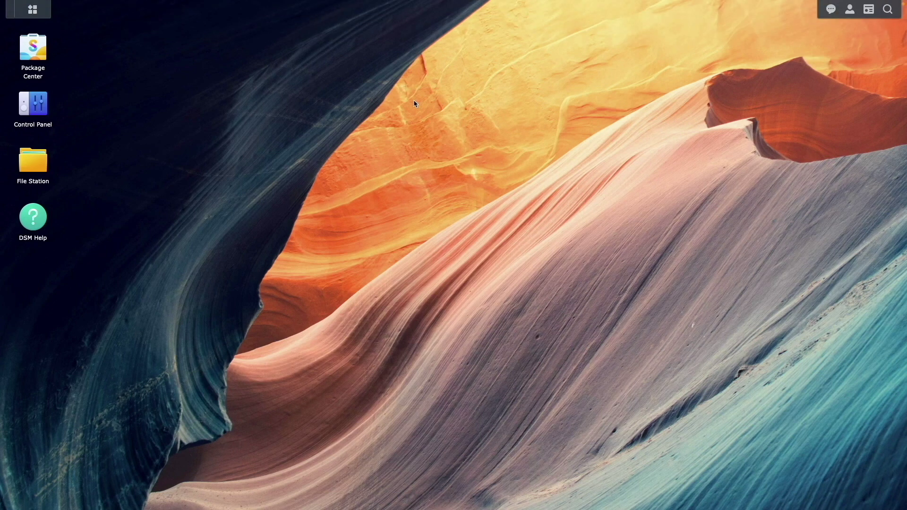
pyautogui.click(850, 11)
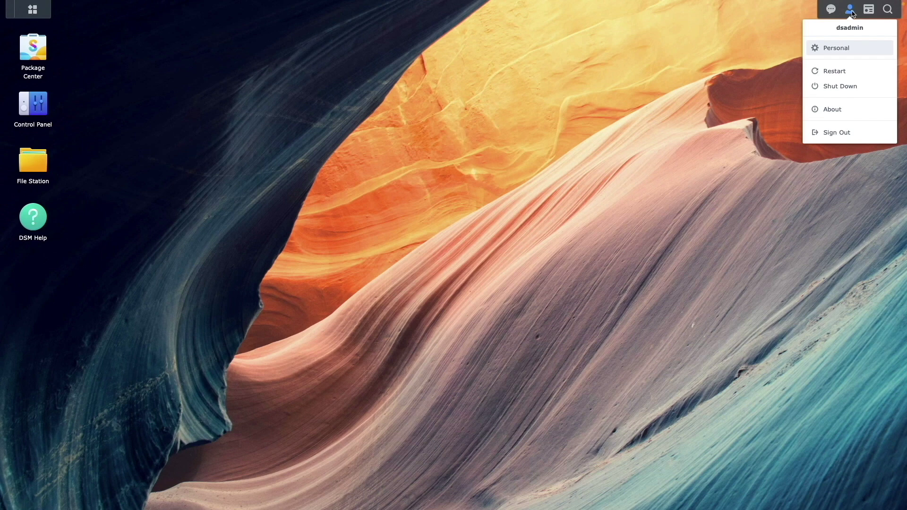
pyautogui.click(854, 49)
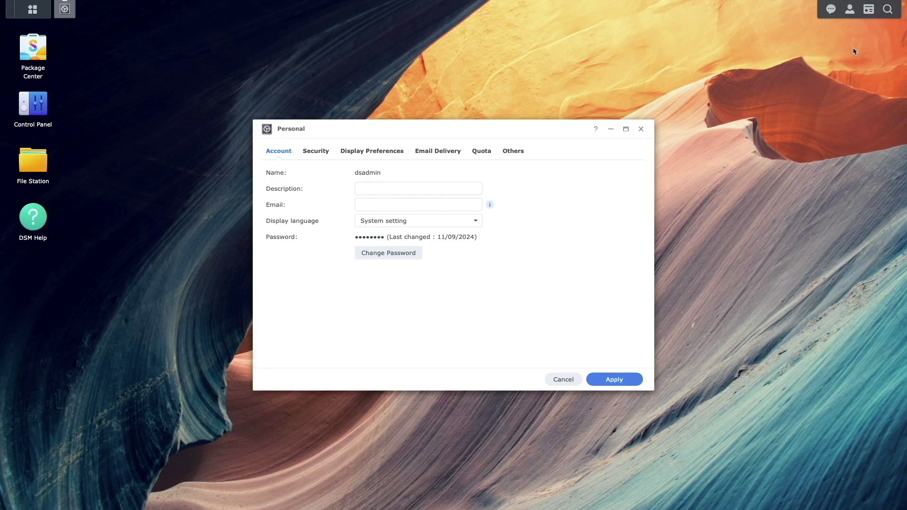
# On the Security tab, choose hardware security key sign-in, verify the account password, and select USB key / passkey
pyautogui.click(306, 155)
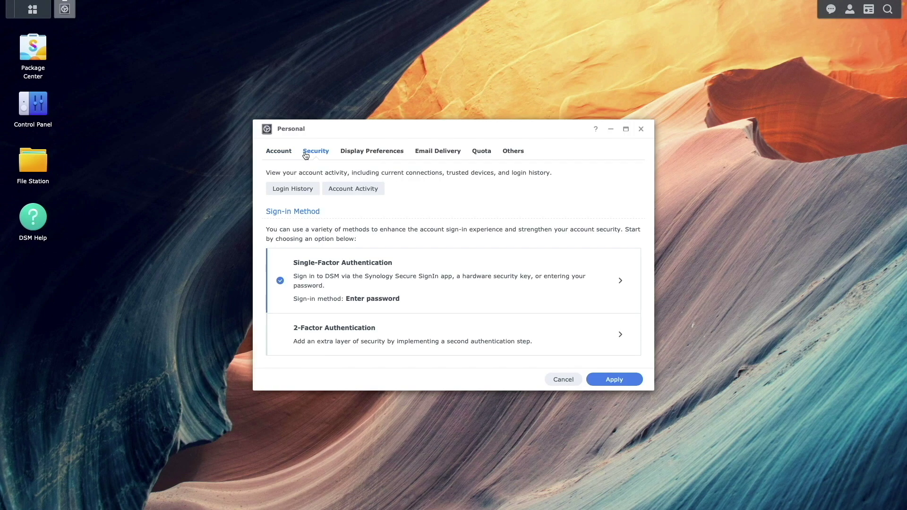
pyautogui.click(464, 278)
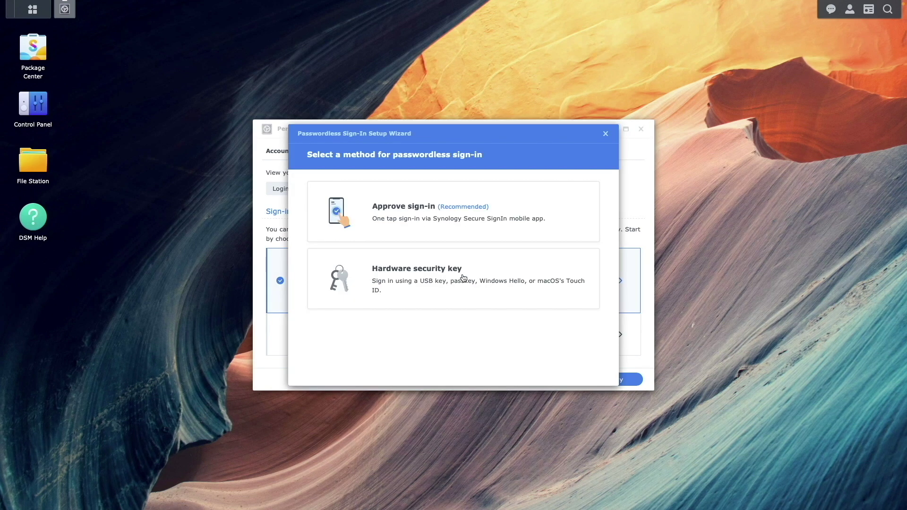
pyautogui.click(464, 278)
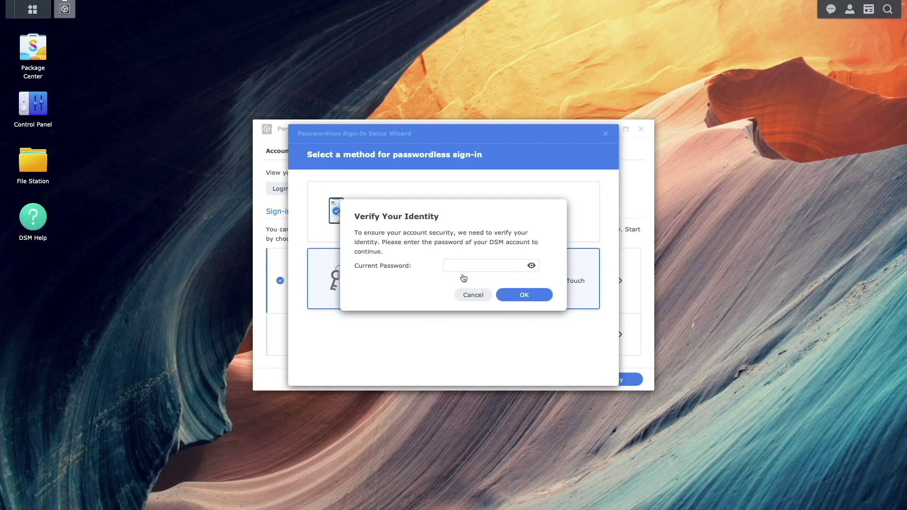
pyautogui.click(461, 267)
pyautogui.write('************')
pyautogui.click(504, 296)
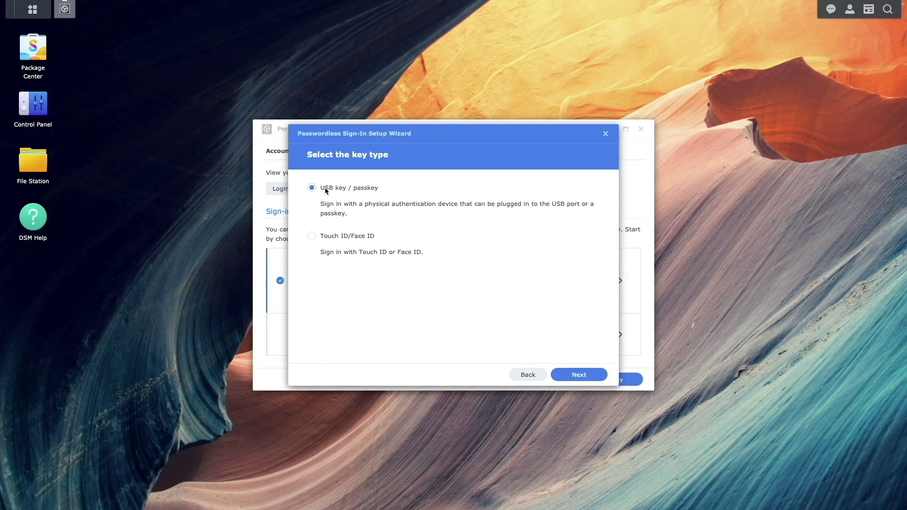
pyautogui.click(559, 373)
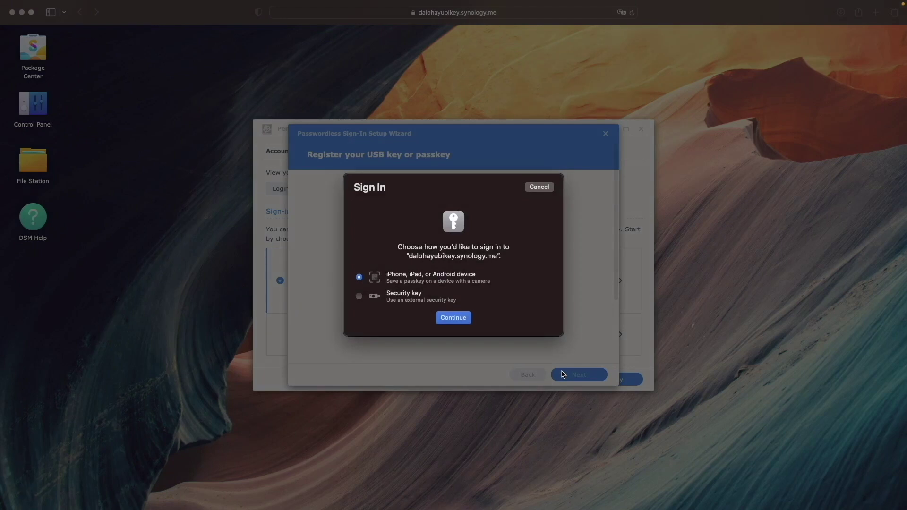
# Register the external security key through the browser prompt and name it 'YubiKey'
pyautogui.click(411, 296)
pyautogui.click(454, 318)
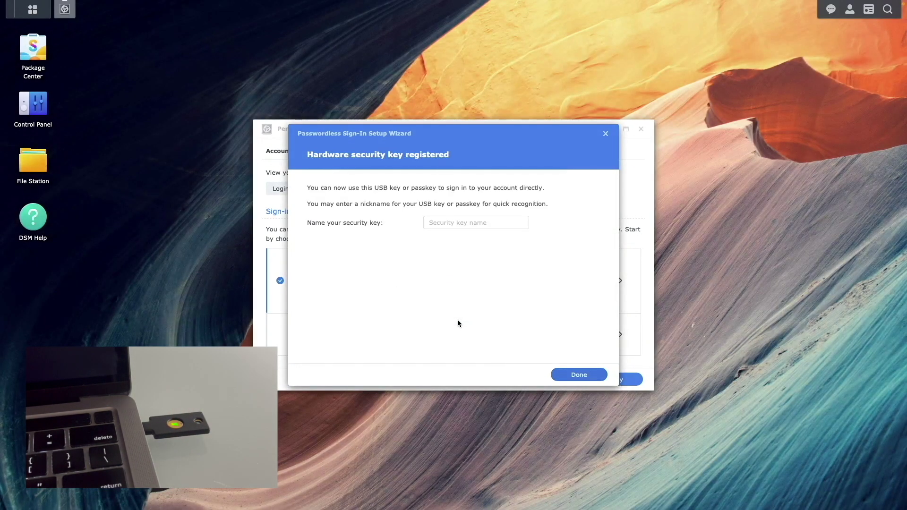
pyautogui.click(444, 223)
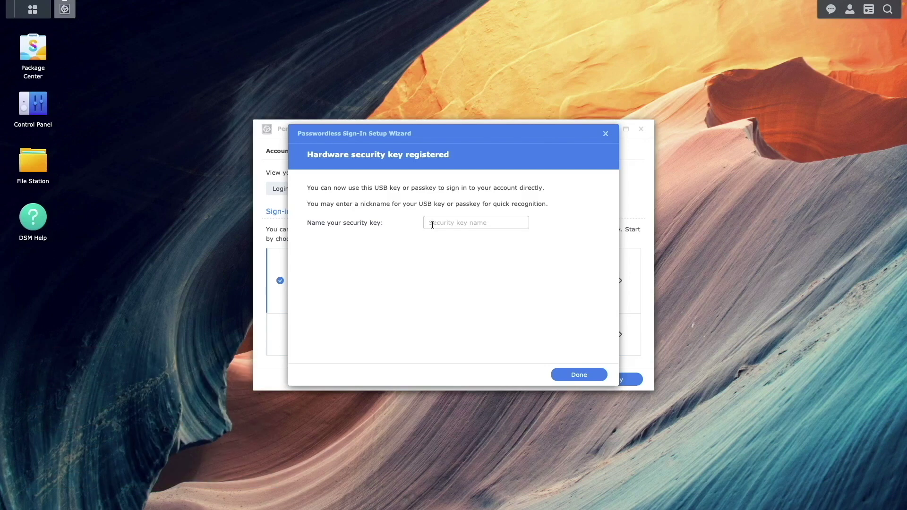
pyautogui.write('YubiKey')
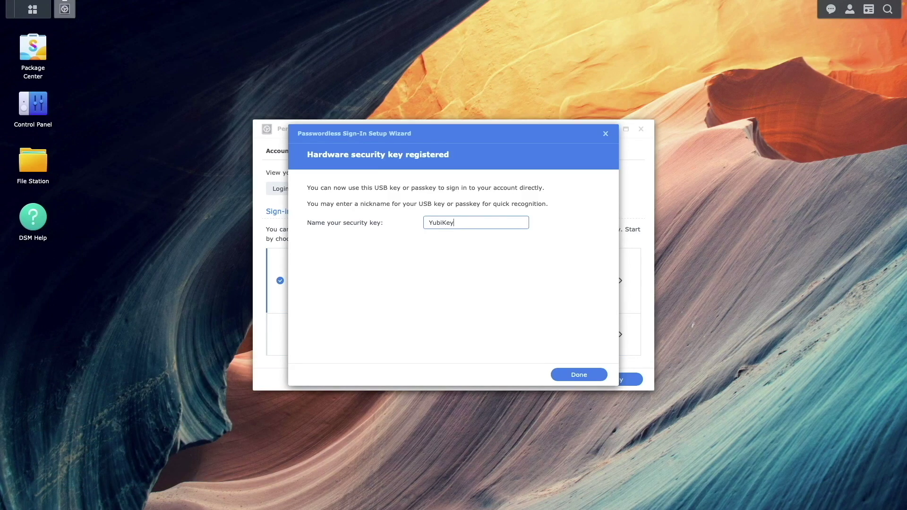
pyautogui.click(578, 375)
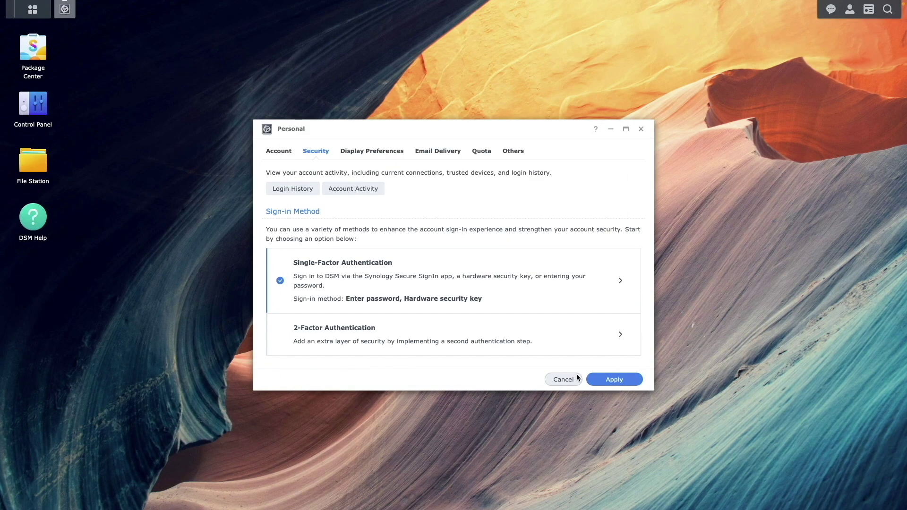
# Close the Personal settings window and sign out of the current DSM session
pyautogui.click(640, 131)
pyautogui.click(850, 10)
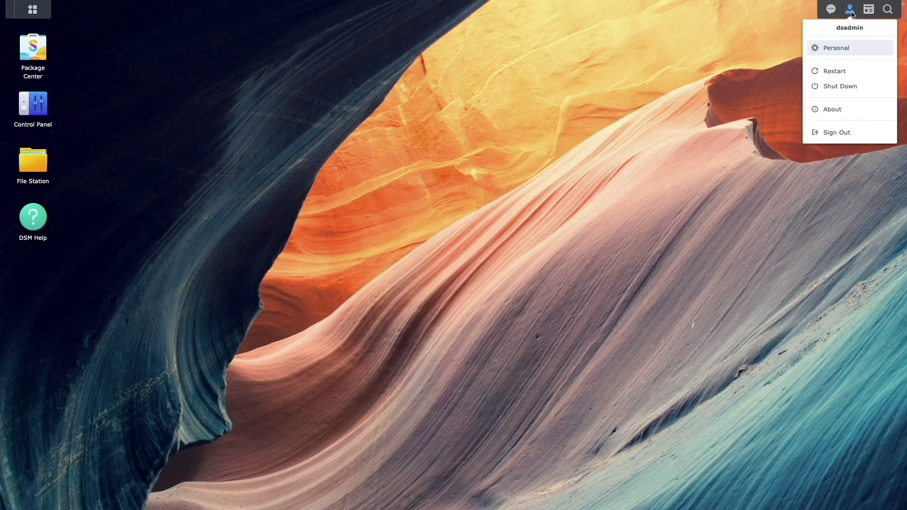
pyautogui.click(851, 133)
# Sign back in as the admin user passwordlessly with an external hardware security key
pyautogui.click(658, 233)
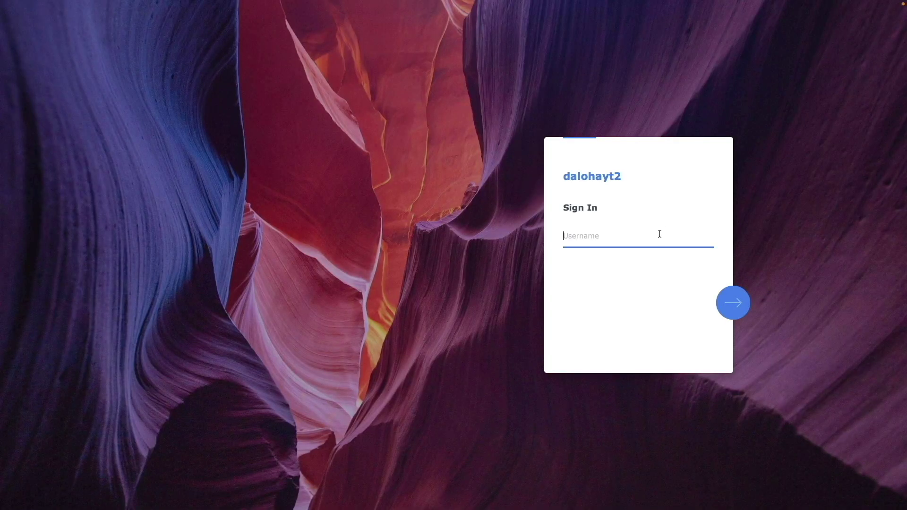
pyautogui.write('dsadmin')
pyautogui.press('Return')
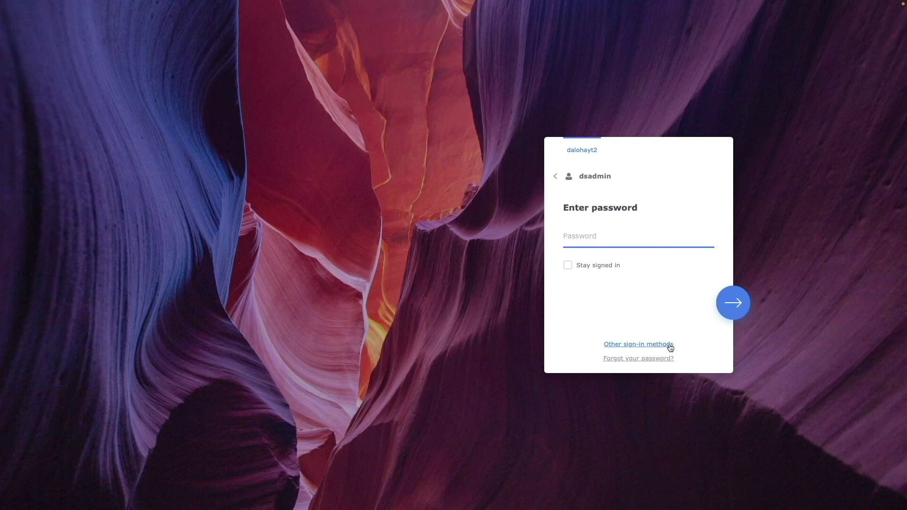
pyautogui.click(668, 346)
pyautogui.click(639, 270)
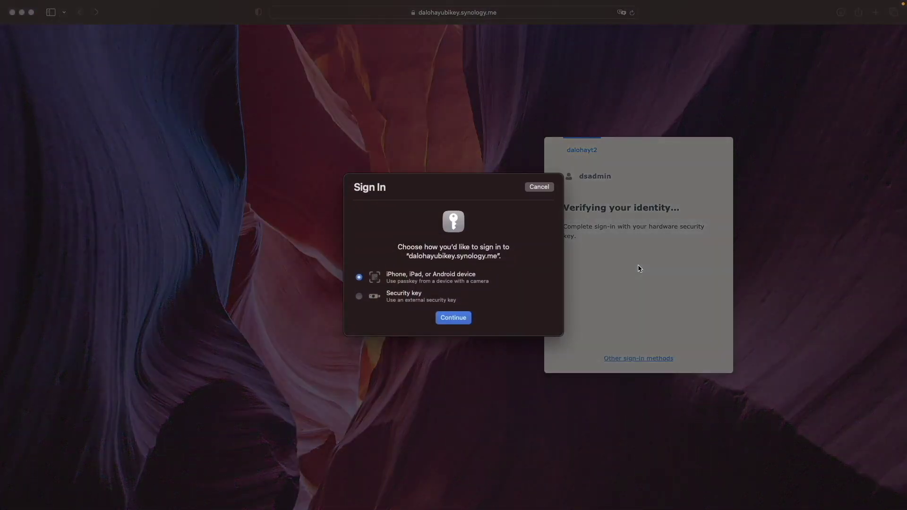
pyautogui.click(413, 301)
pyautogui.click(459, 322)
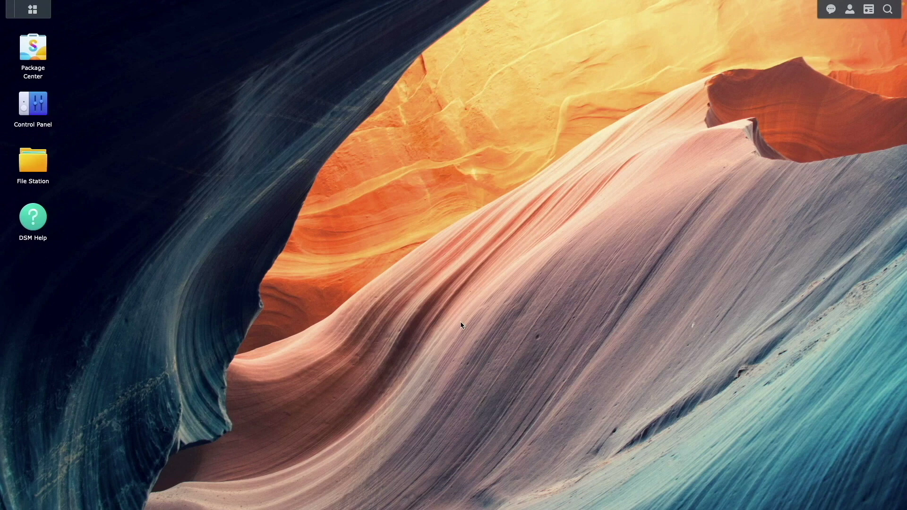
# In Personal > Security, choose 2-Factor Authentication, confirm the current password, and keep the configured YubiKey
pyautogui.click(849, 10)
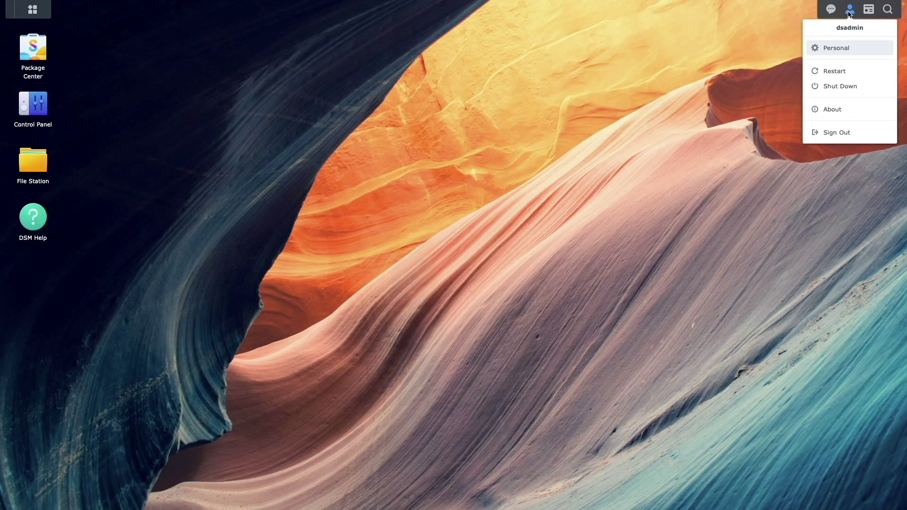
pyautogui.click(836, 48)
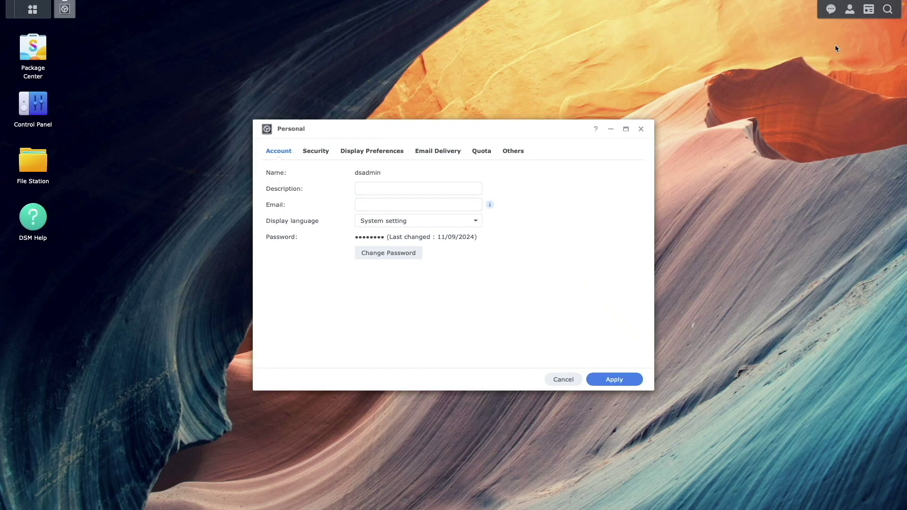
pyautogui.click(325, 152)
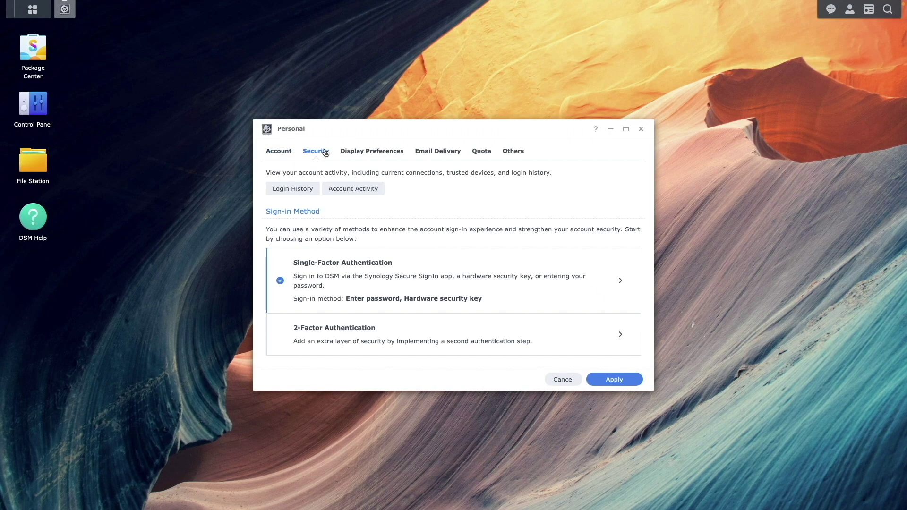
pyautogui.click(409, 335)
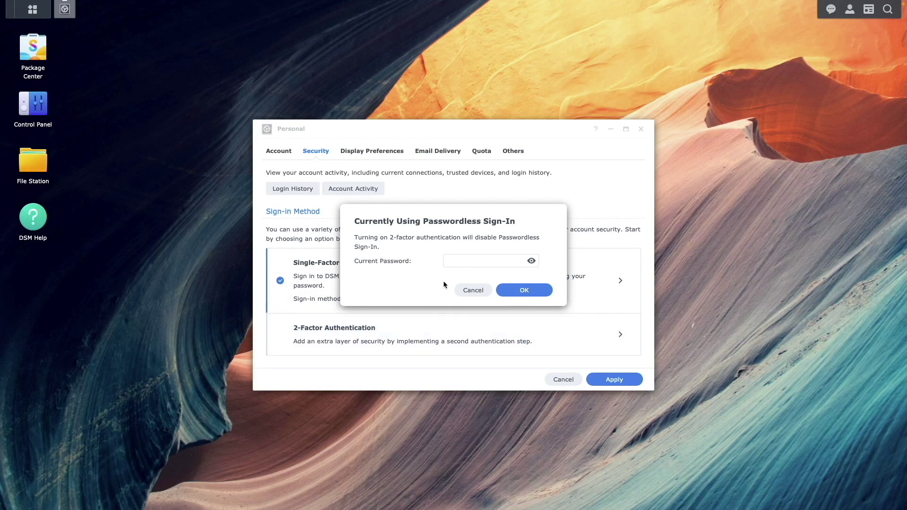
pyautogui.click(454, 261)
pyautogui.write('••••••••••••')
pyautogui.press('Return')
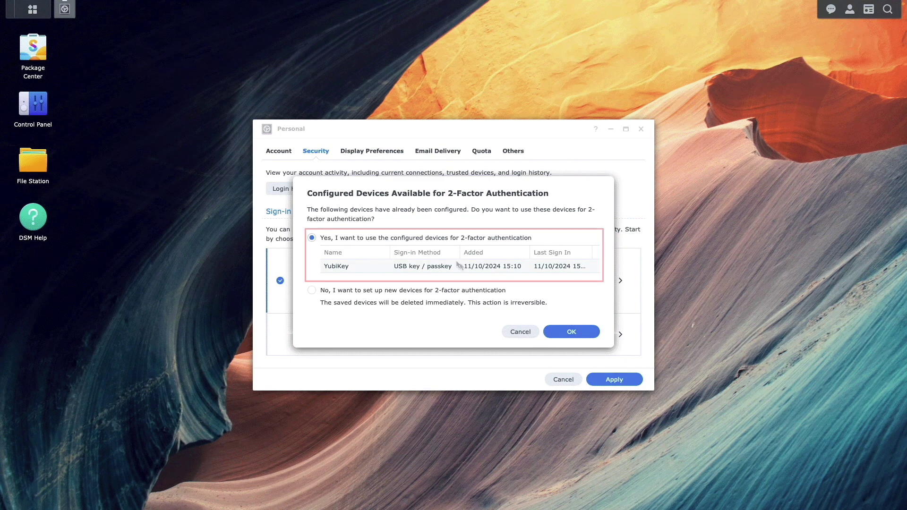
pyautogui.click(550, 333)
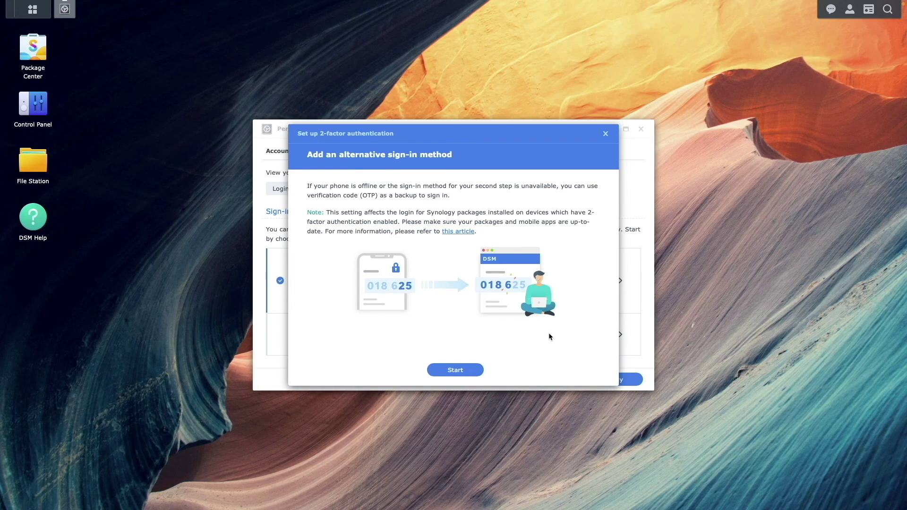
# Set up the OTP backup method by entering the authenticator app's verification code
pyautogui.click(472, 370)
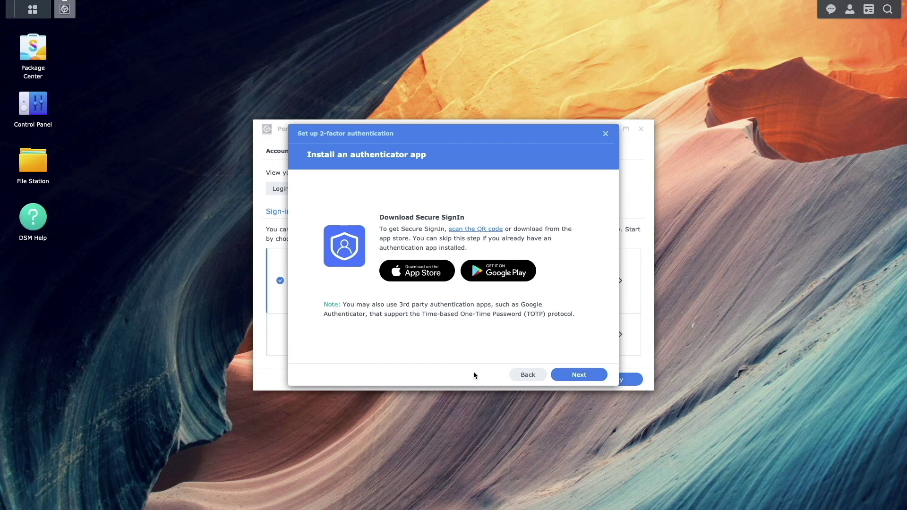
pyautogui.click(570, 375)
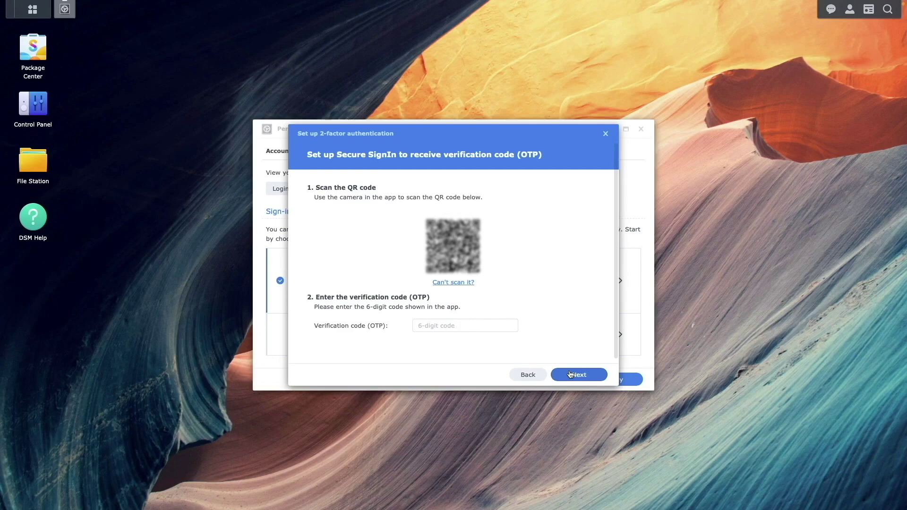
pyautogui.click(465, 326)
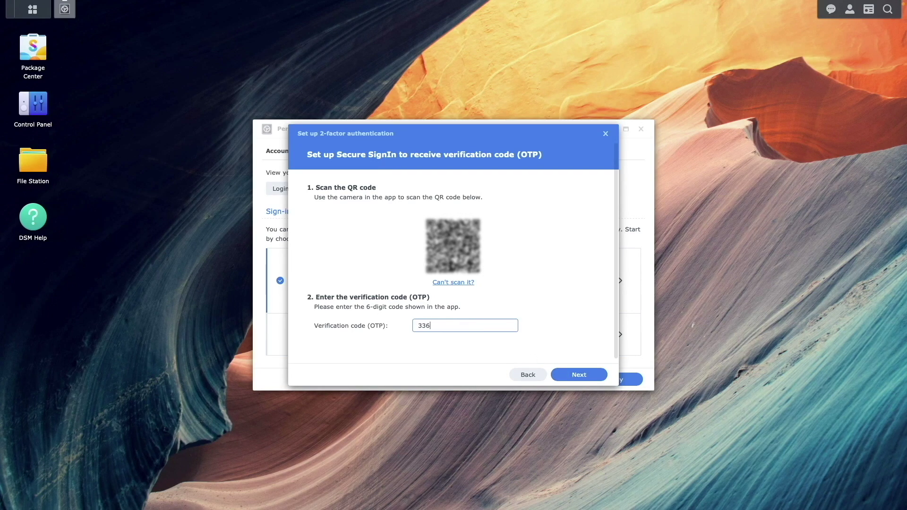
pyautogui.press('Return')
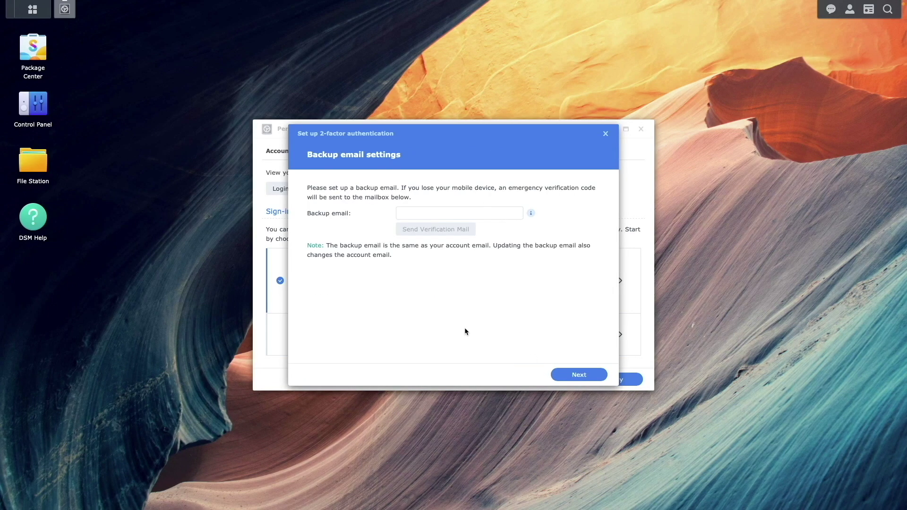
# Add a backup email address, send its verification email, and finish the 2-factor wizard
pyautogui.click(415, 214)
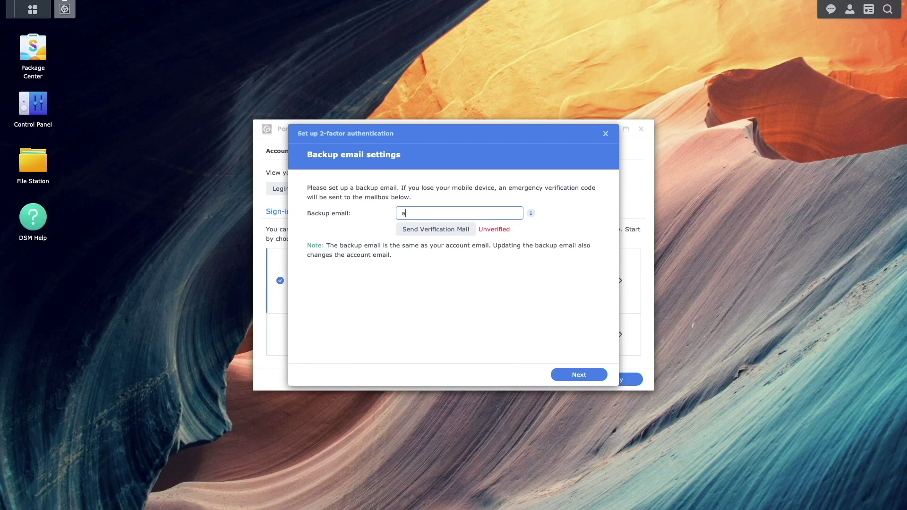
pyautogui.click(407, 229)
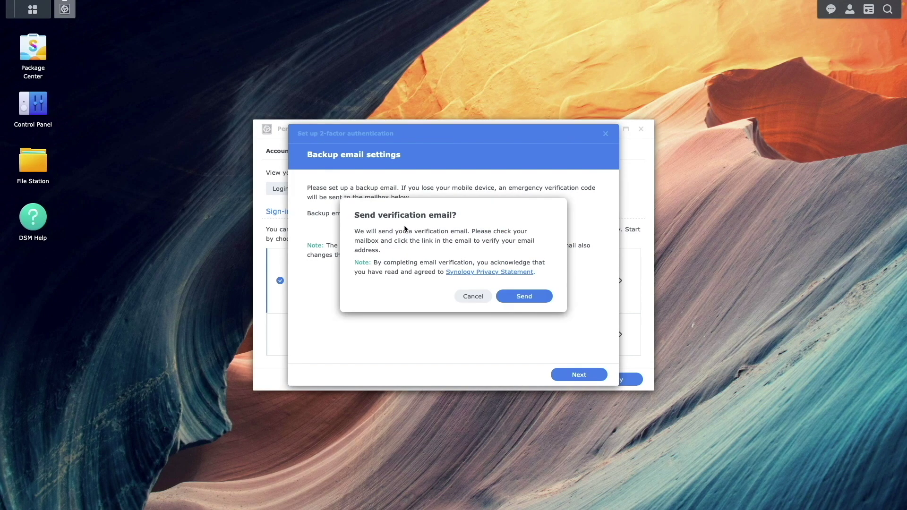
pyautogui.click(502, 297)
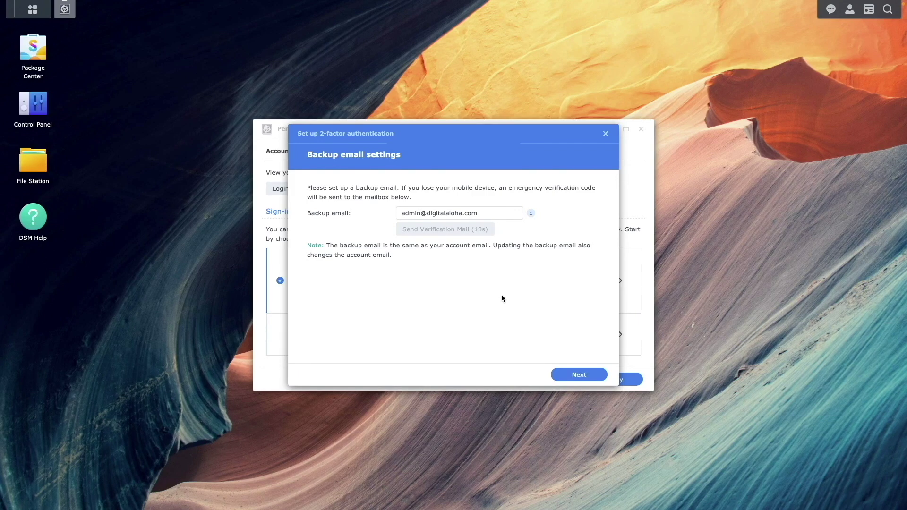
pyautogui.click(576, 375)
pyautogui.click(577, 375)
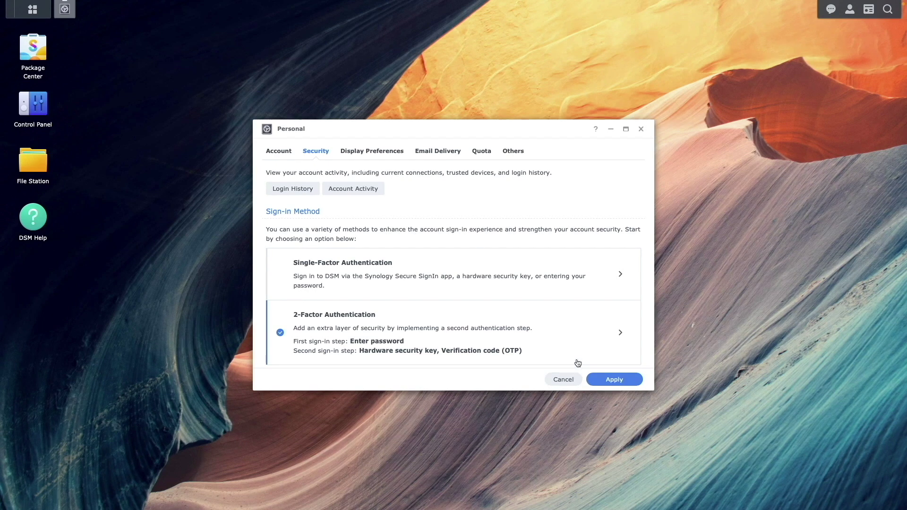
# Close the Personal settings window and sign out to test the new sign-in
pyautogui.click(567, 380)
pyautogui.click(850, 11)
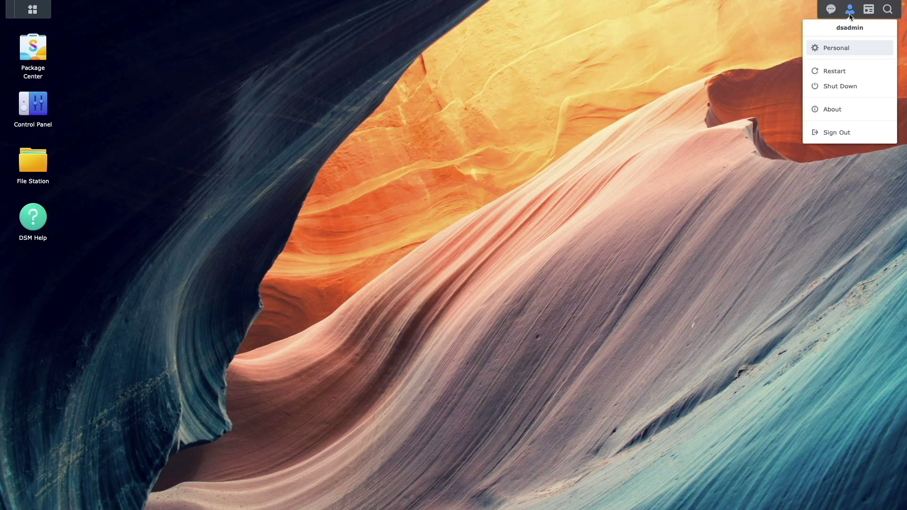
pyautogui.click(855, 136)
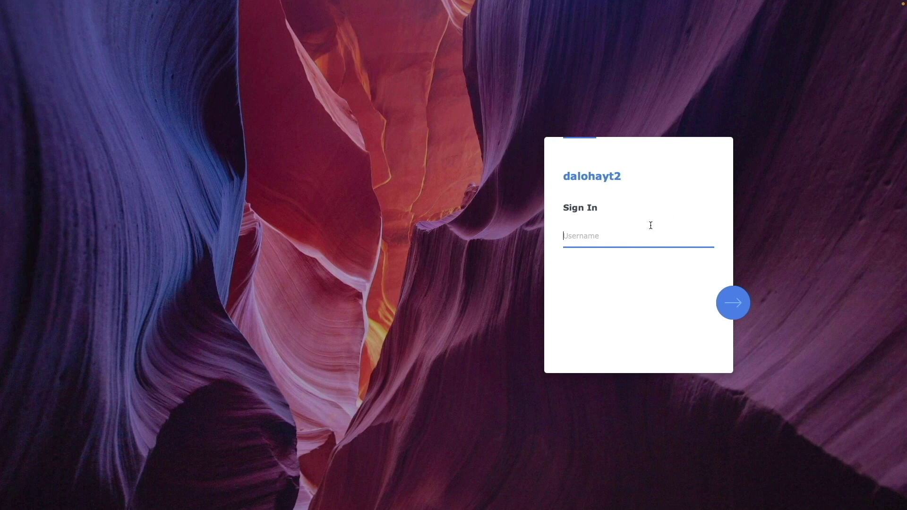
# Sign in with the admin username and password, then choose an external security key as second step
pyautogui.write('dsadmin')
pyautogui.press('Return')
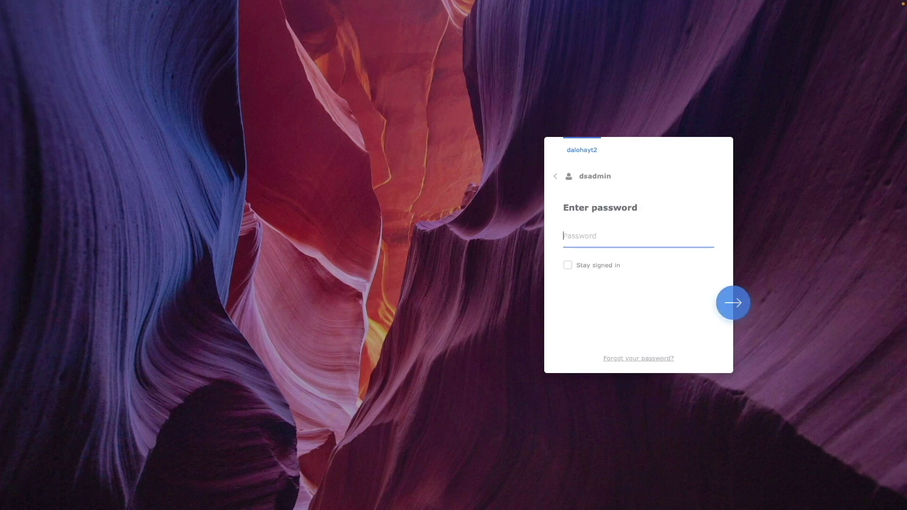
pyautogui.write('••••••••••••')
pyautogui.press('Return')
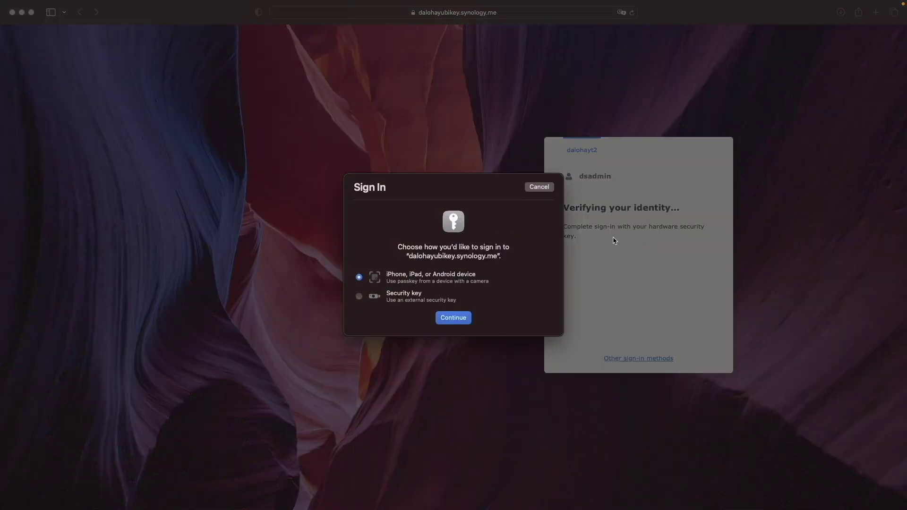
pyautogui.click(409, 296)
pyautogui.click(455, 318)
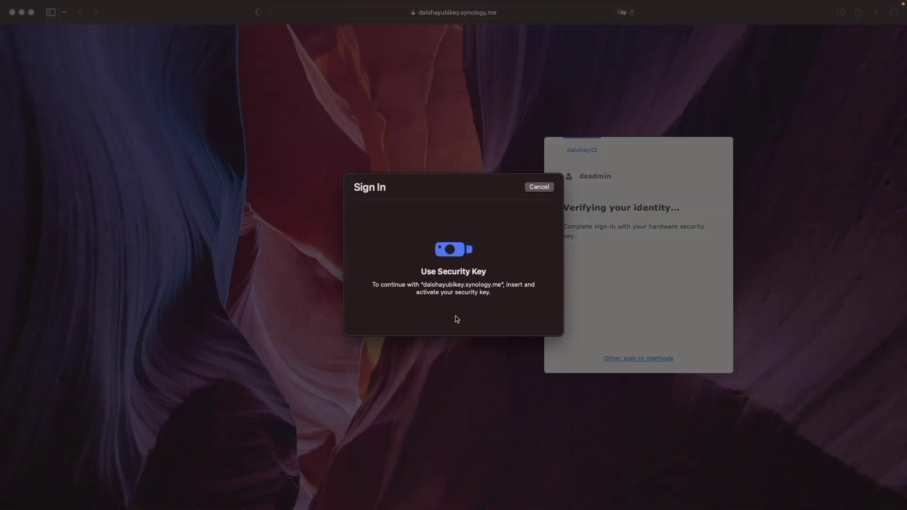